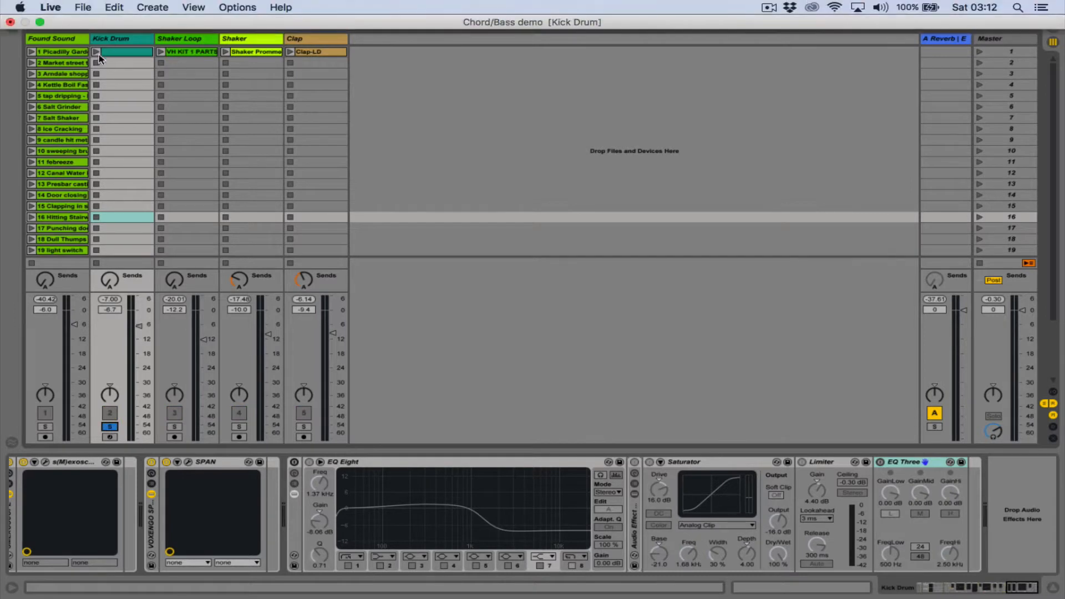
Play the Kick Drum clip, switch on the track's audio effect rack containing EQ Eight, and unsolo the track.
click(96, 52)
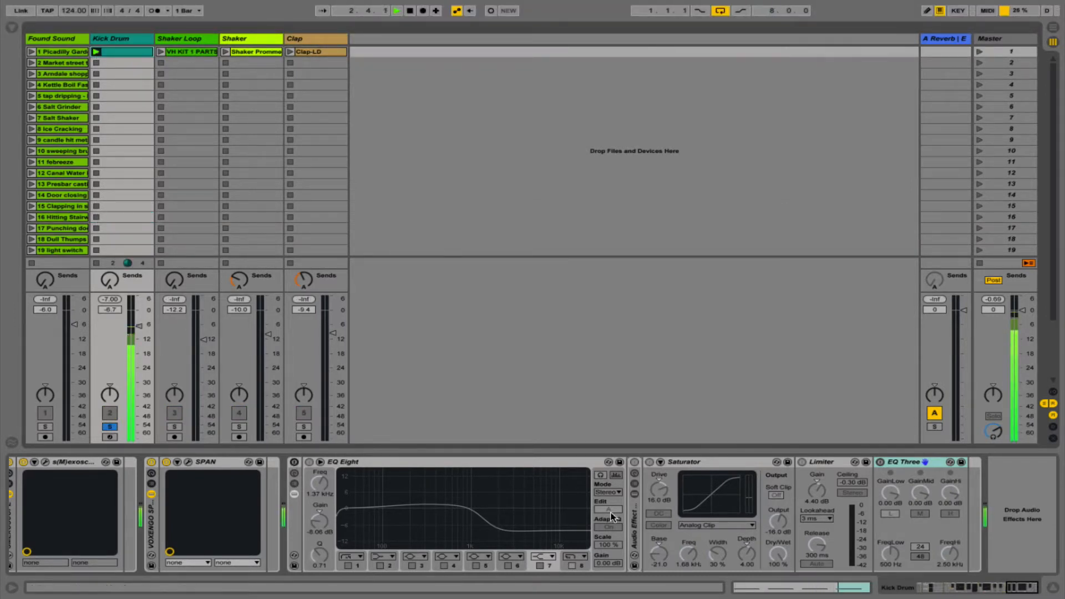
click(294, 461)
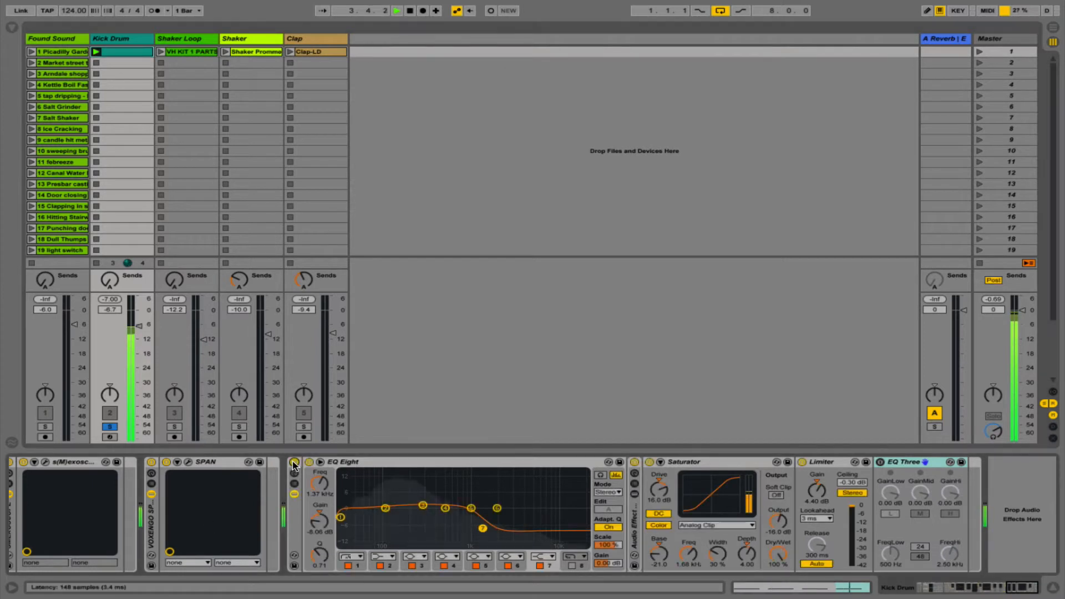
key(space)
click(110, 427)
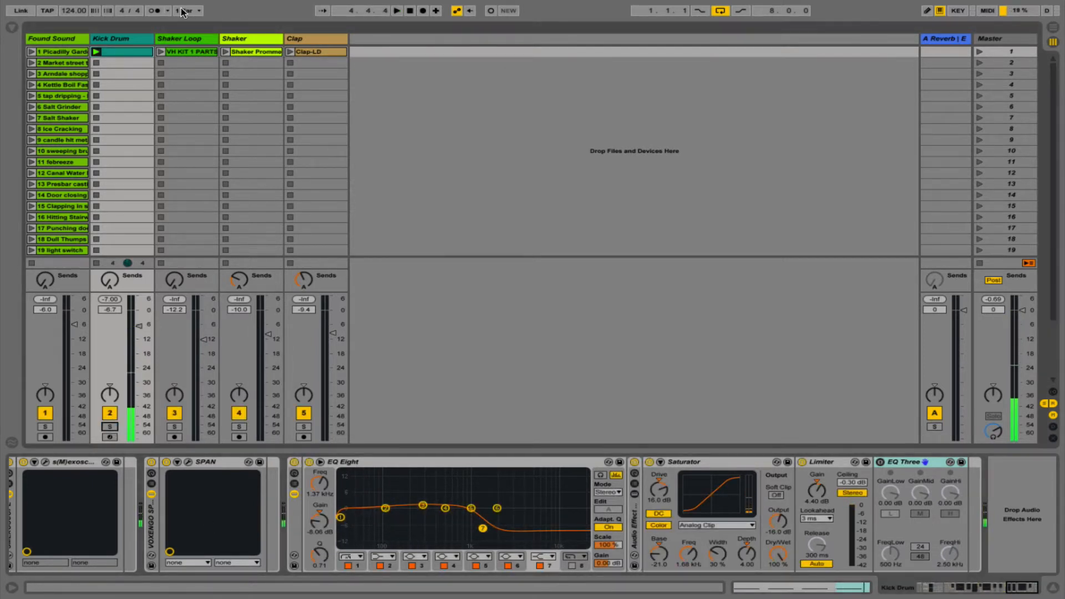
Listen to the Shaker Loop, Shaker and Clap clips together with the kick and stop all clips.
click(160, 51)
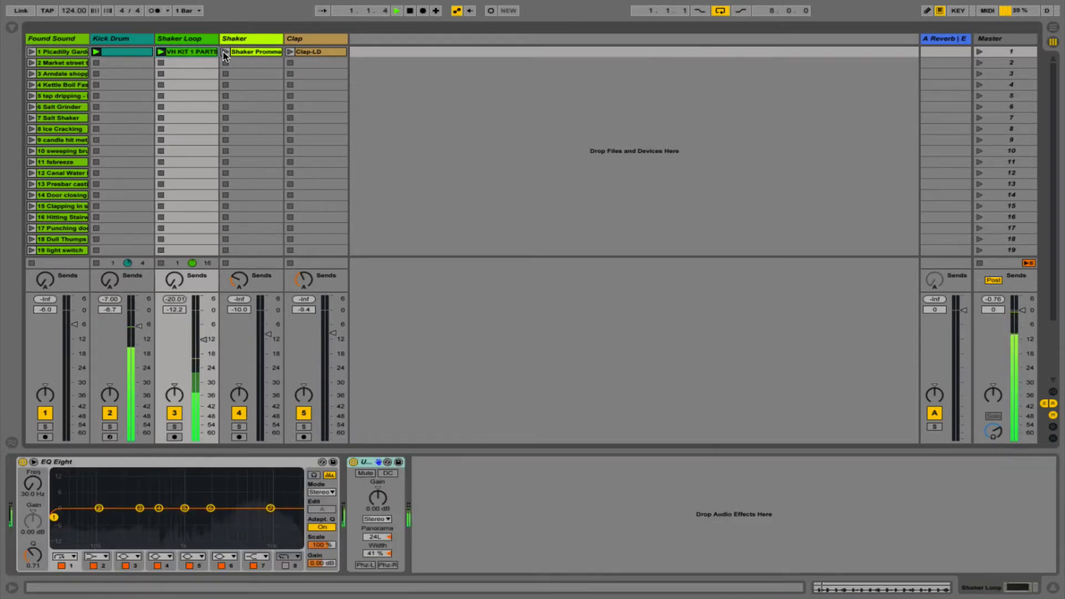
click(226, 52)
click(289, 52)
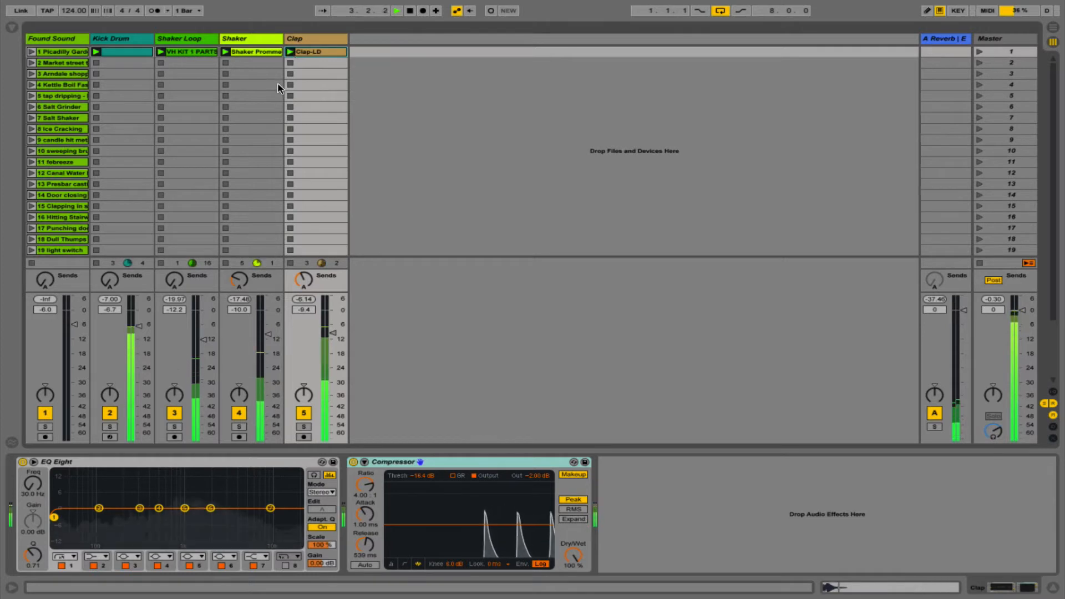
click(978, 263)
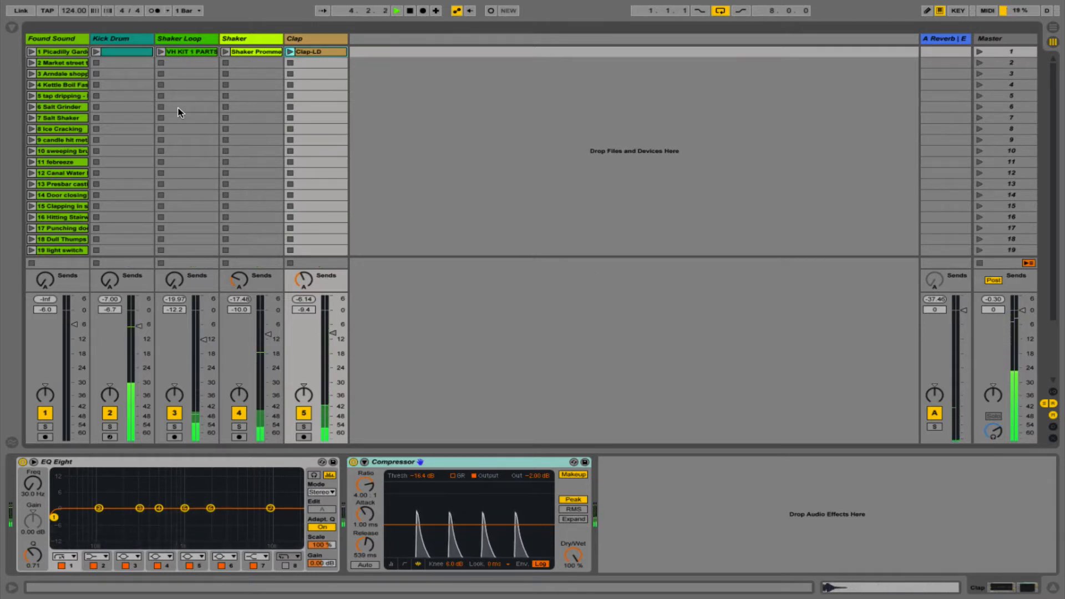
Insert a new MIDI track, place it directly after Kick Drum, and name it Bass.
key(ctrl+shift+t)
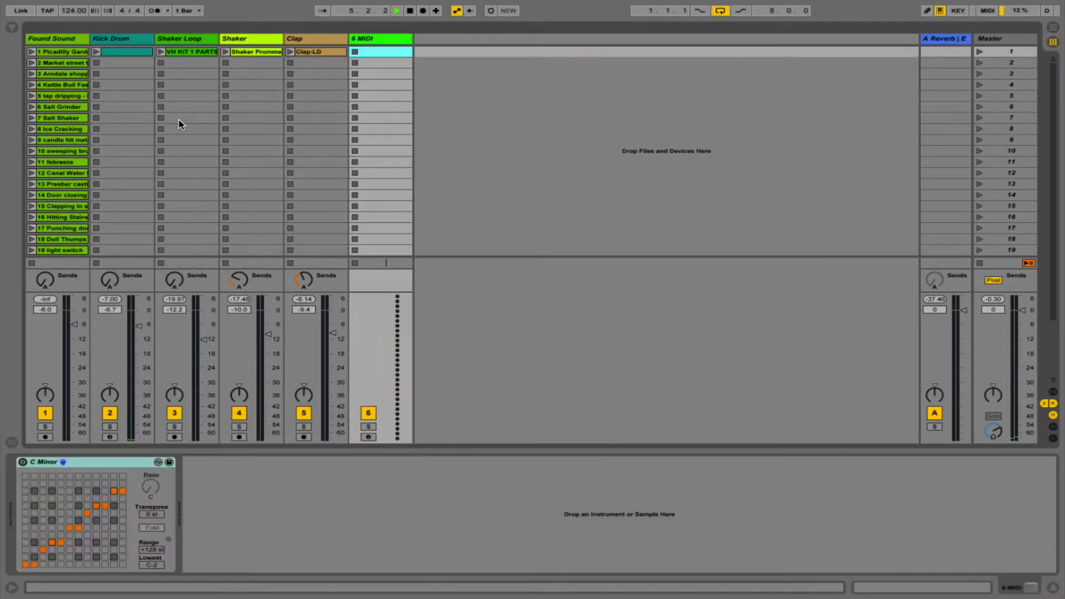
drag(368, 44, 173, 44)
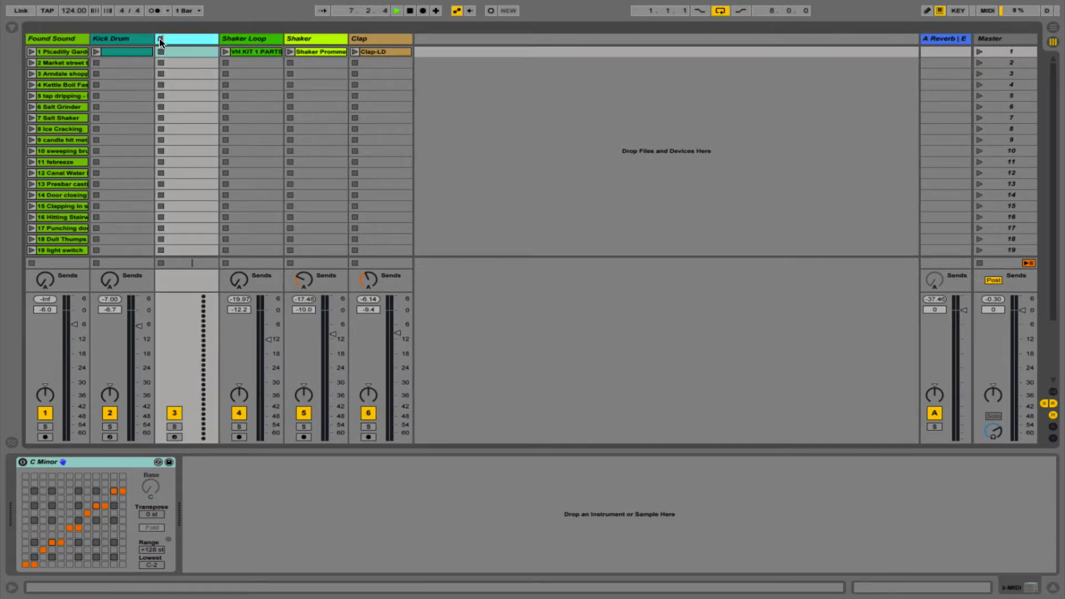
text(Bas)
key(ctrl+r)
text(Ba)
Solo the Found Sound track and audition its clips 8 Ice Cracking and 15 to 18 for a usable bass source.
click(44, 424)
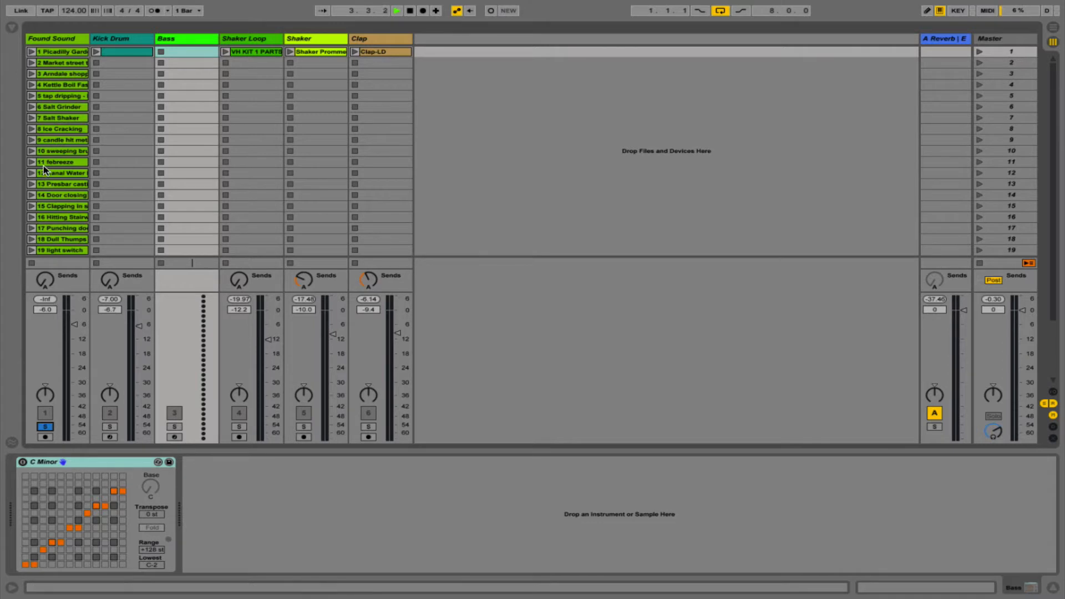
click(117, 41)
click(45, 39)
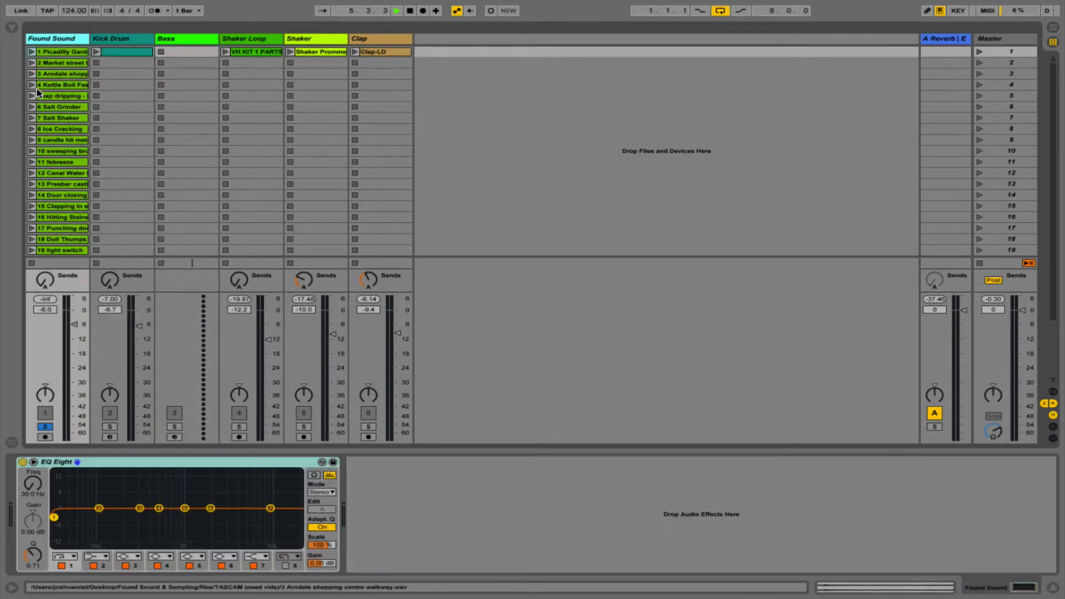
click(31, 128)
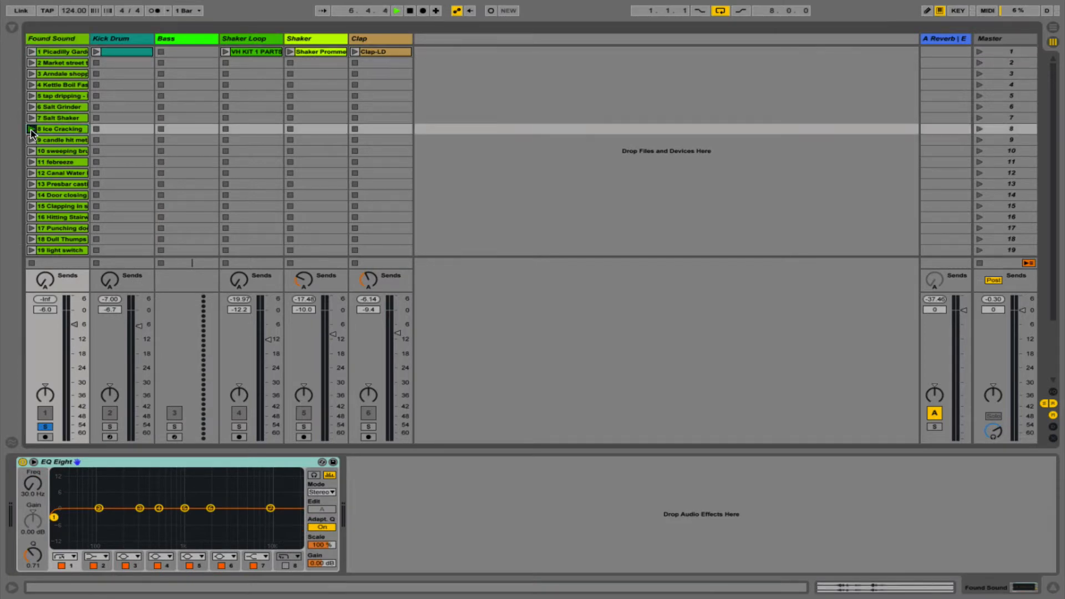
click(31, 206)
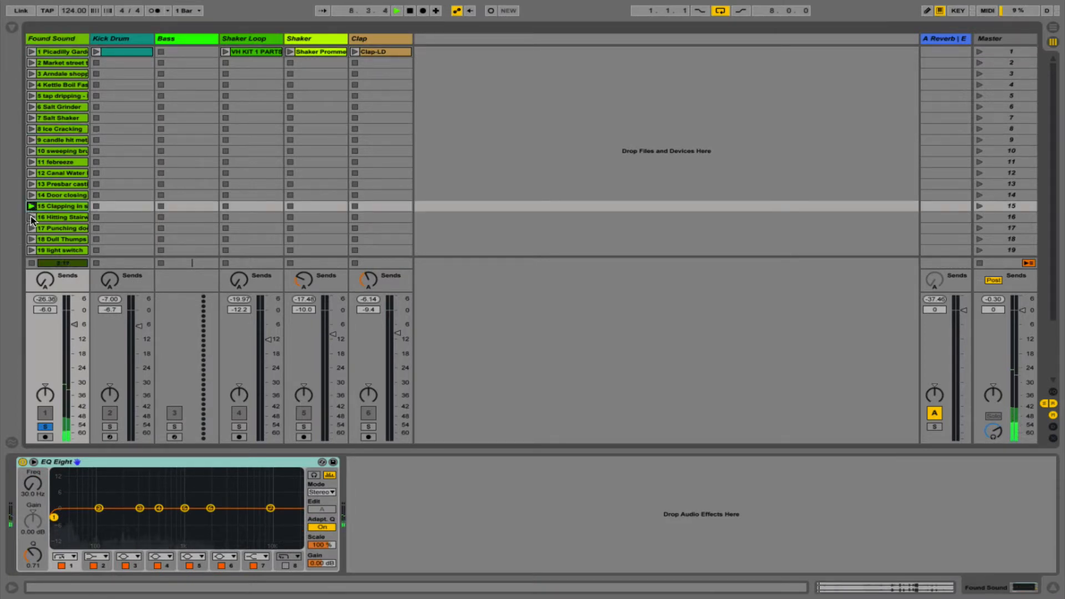
click(31, 217)
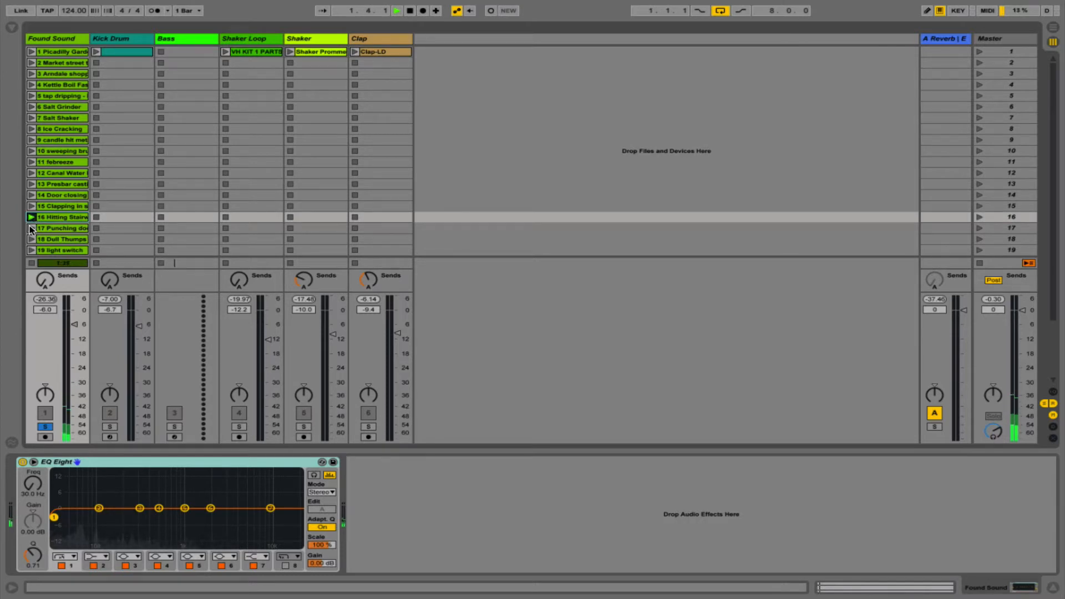
click(31, 228)
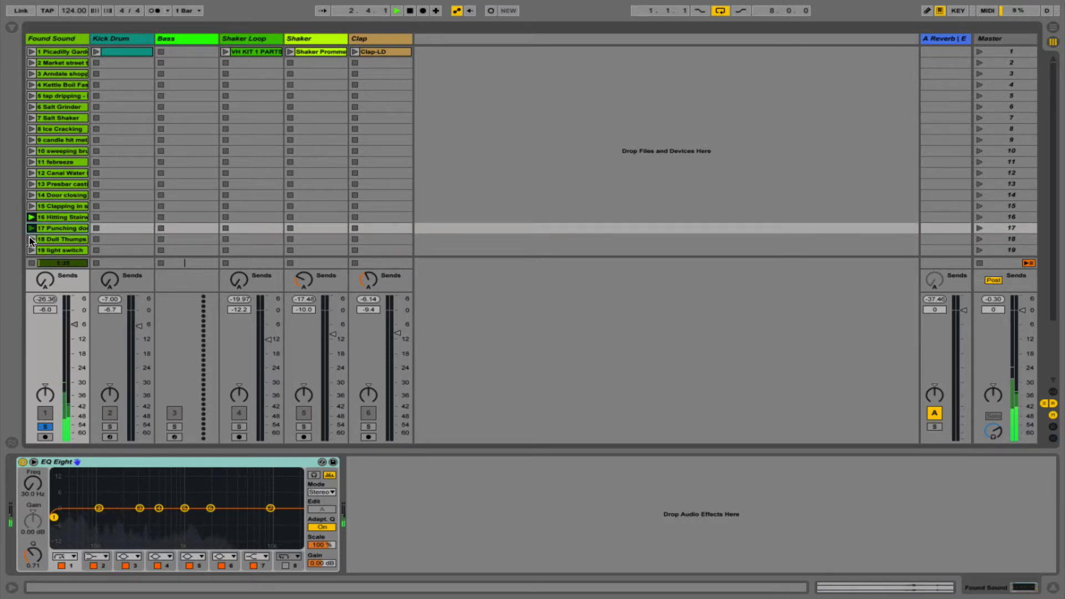
click(31, 239)
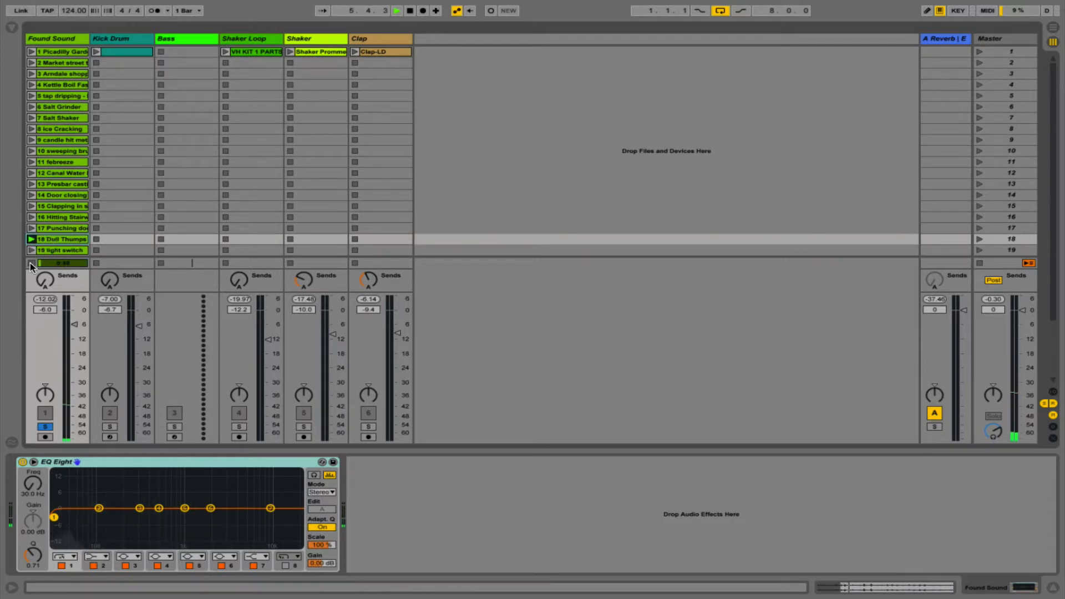
click(31, 263)
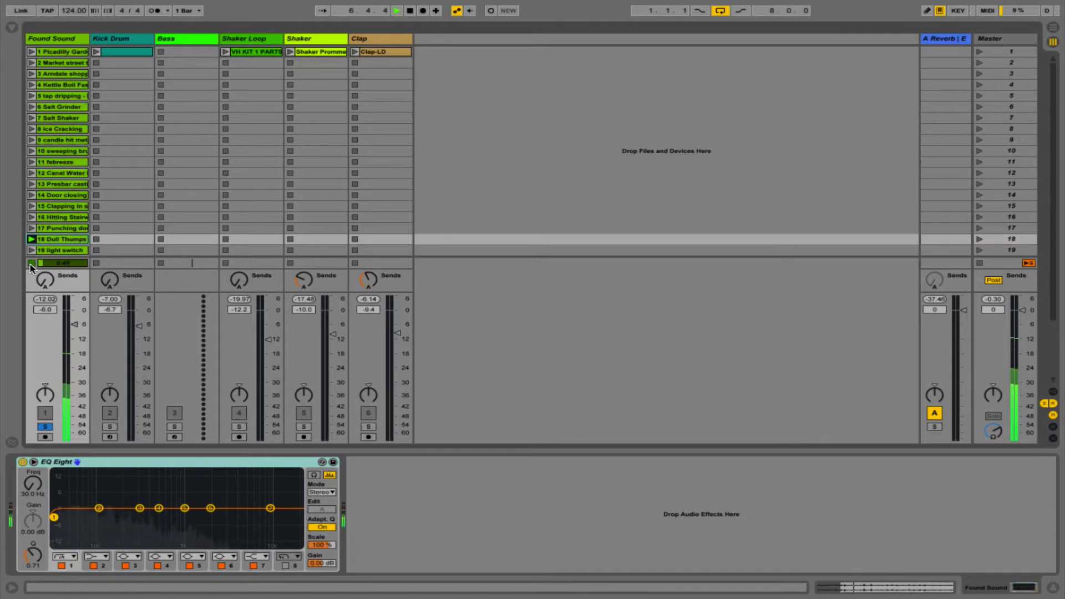
Load the 18 Dull Thumps clip into the Bass track as a Simpler instrument.
click(184, 43)
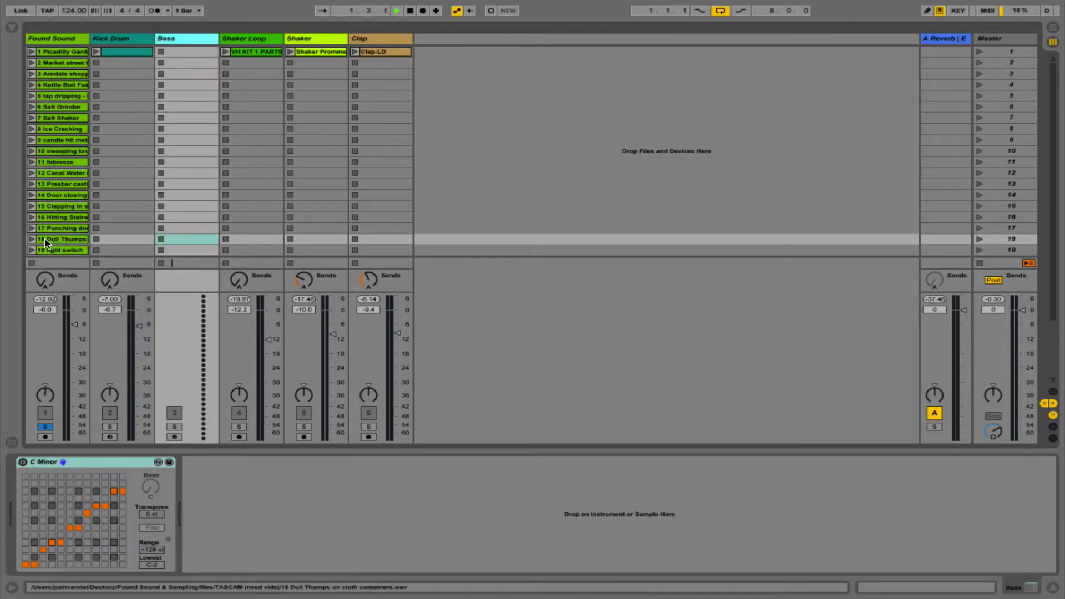
drag(45, 239, 203, 518)
Add VOXENGO SPAN from the metering plugins after the Bass instrument, then hide its meters and shrink its window out of the way.
click(12, 28)
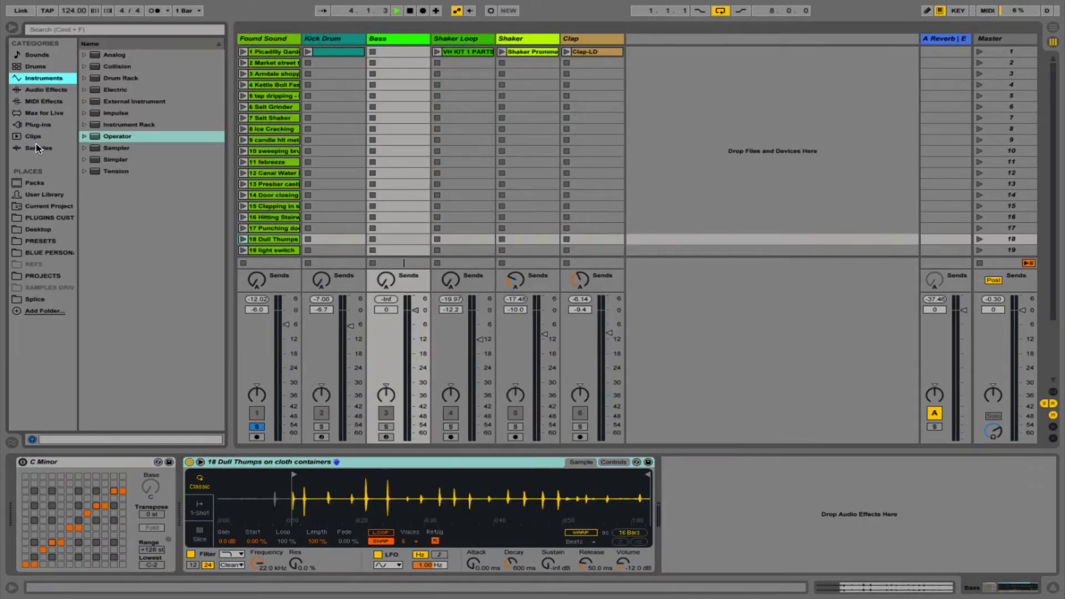
click(49, 218)
click(86, 91)
click(84, 171)
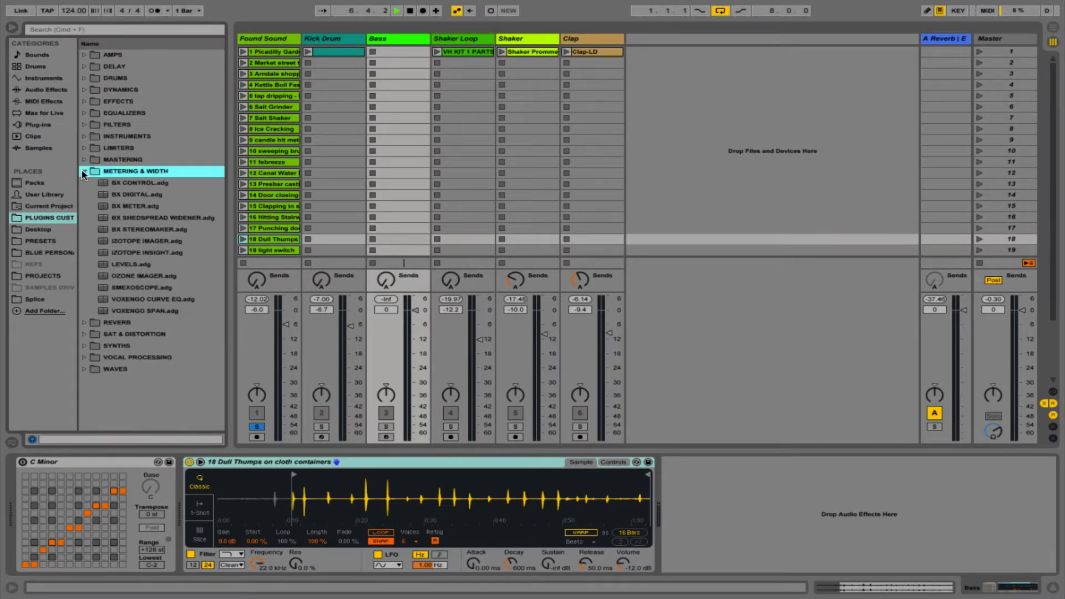
drag(133, 311, 692, 494)
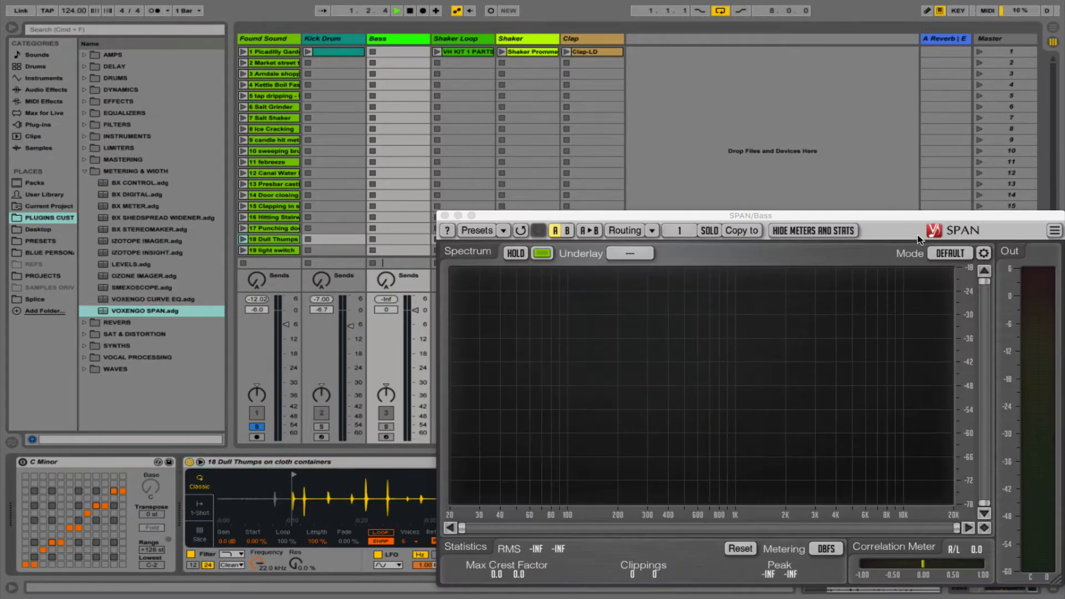
click(813, 230)
drag(1059, 581, 1036, 333)
drag(963, 215, 995, 28)
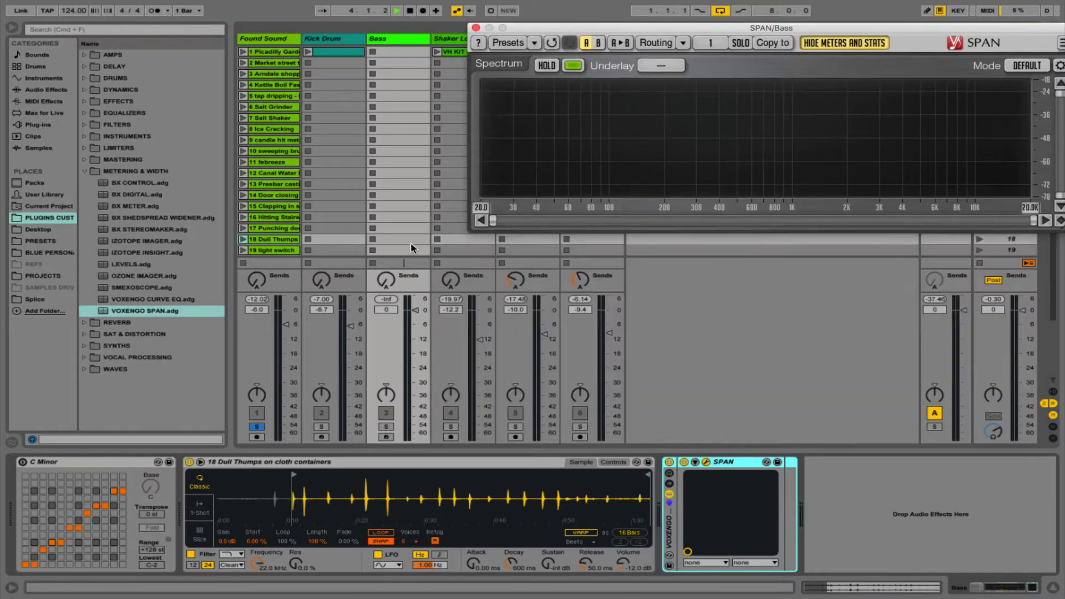
Add SMEXOSCOPE after SPAN on the Bass track and place its window below the SPAN window.
drag(117, 291, 843, 487)
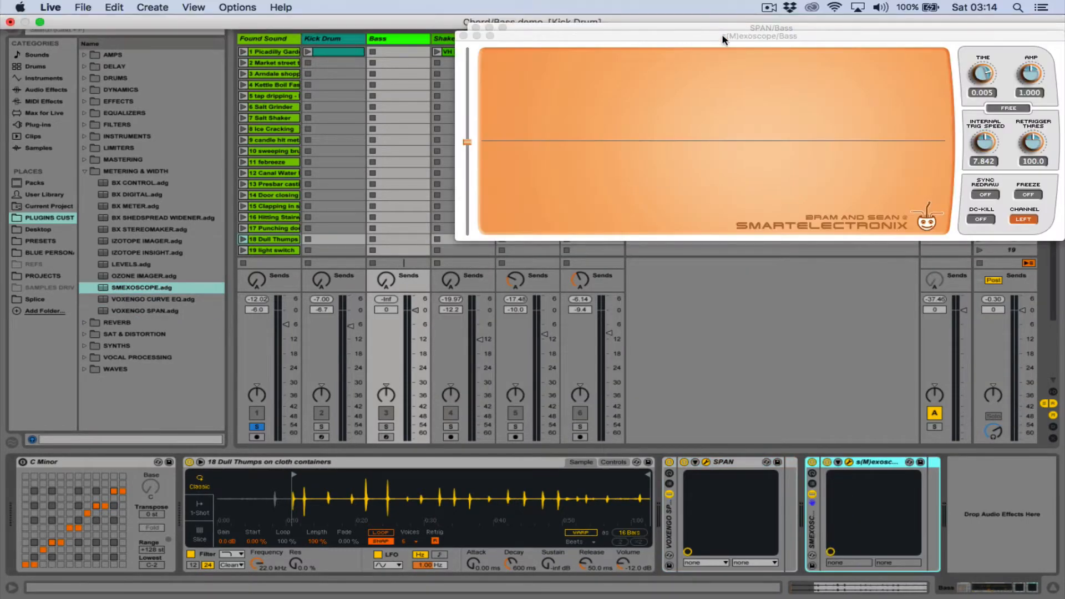
drag(721, 33, 724, 240)
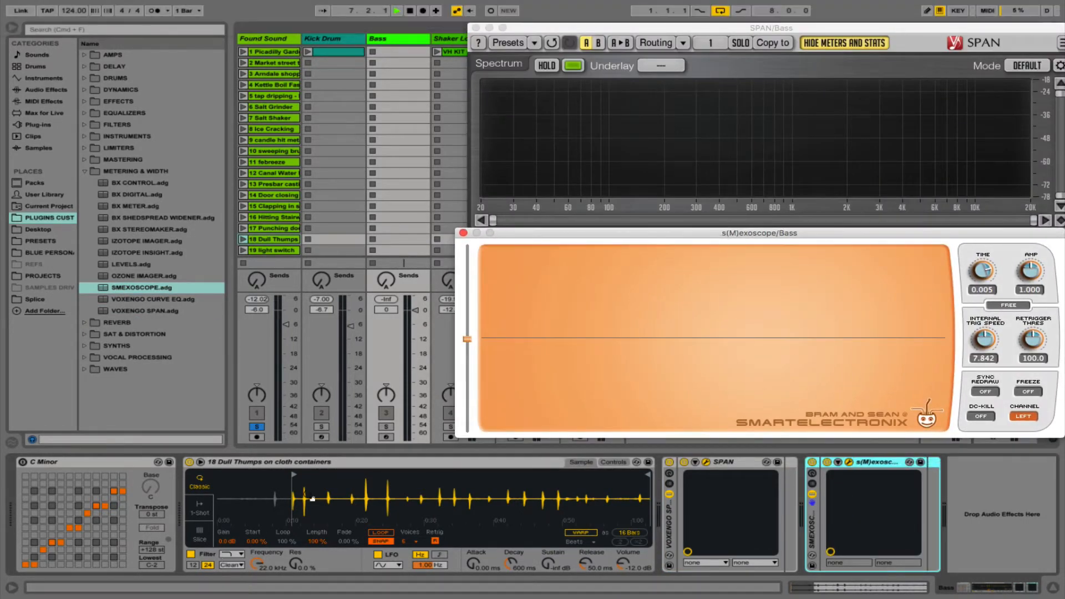
Convert the Dull Thumps Simpler to a Sampler, then solo and record-arm the Bass track.
click(344, 467)
right_click(344, 466)
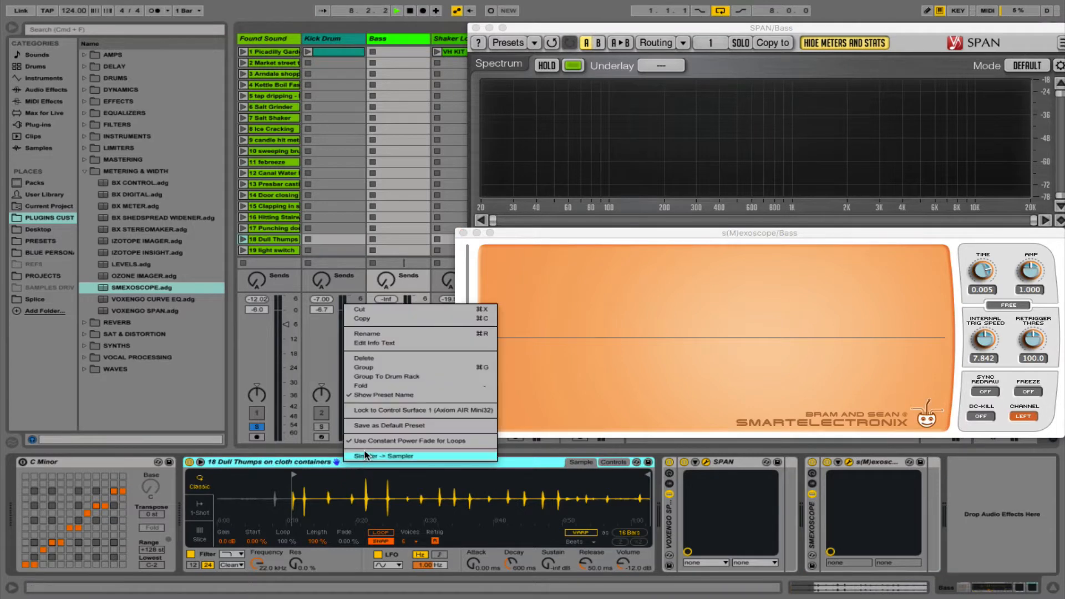
click(366, 456)
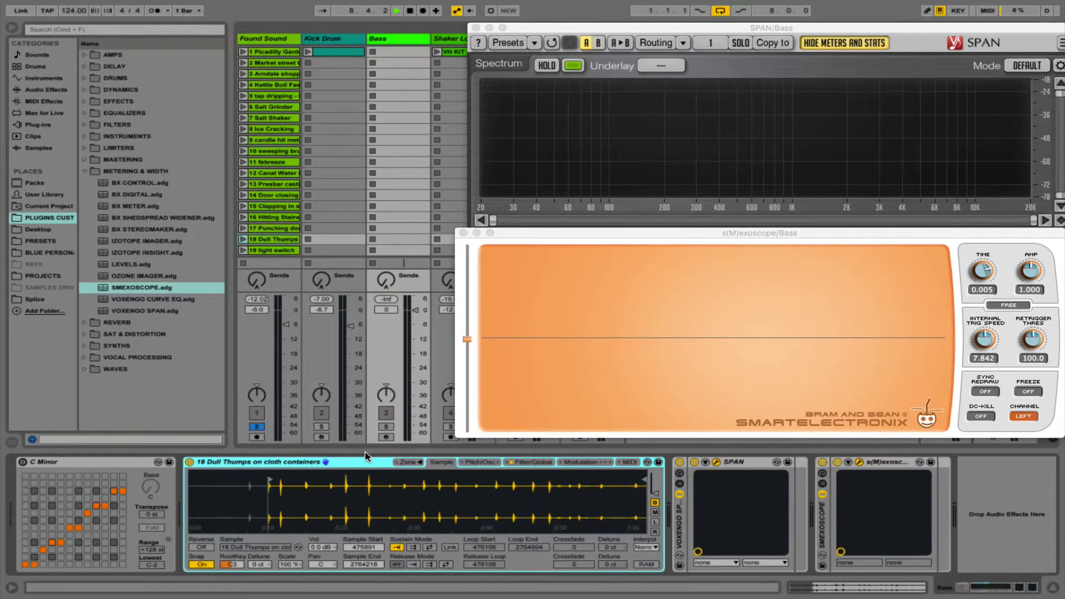
click(386, 427)
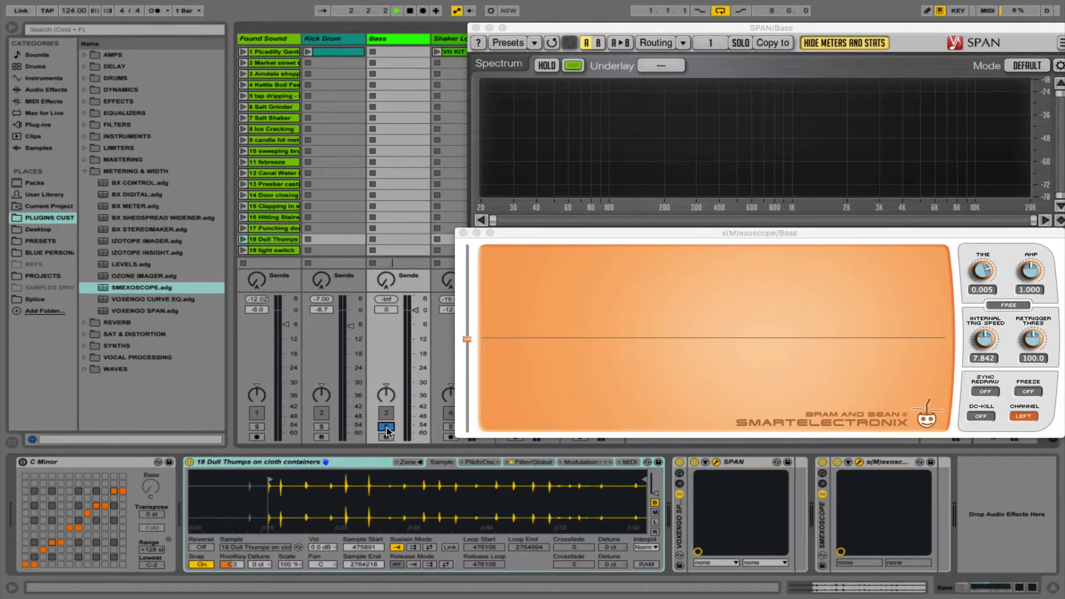
click(386, 437)
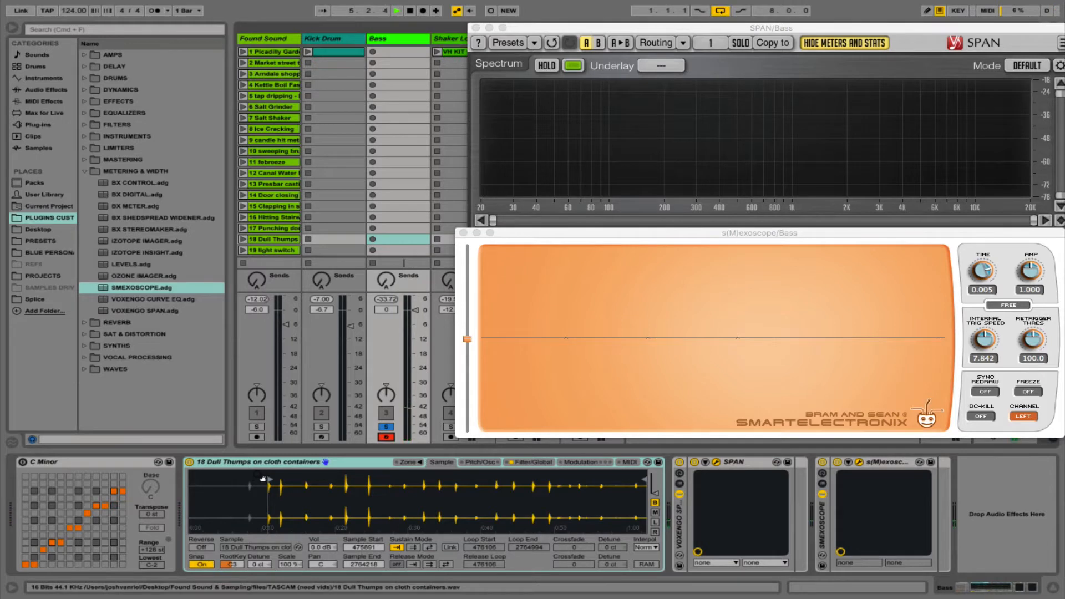
Move the Sampler's sample start to 461709, ahead of the first thump, and enable the forward sustain loop.
drag(262, 478, 292, 478)
drag(458, 476, 459, 513)
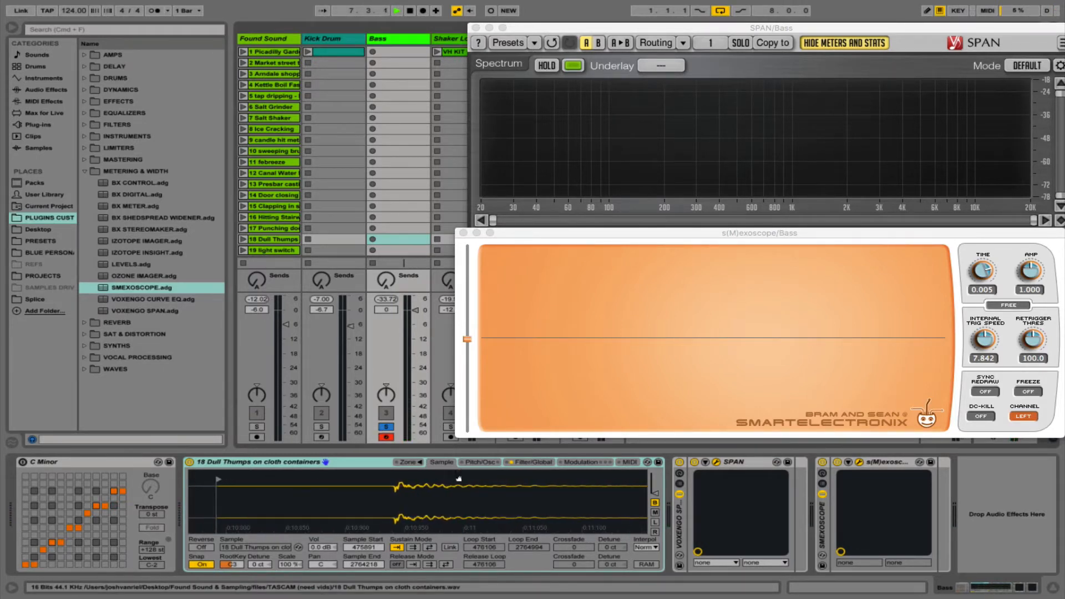
click(353, 548)
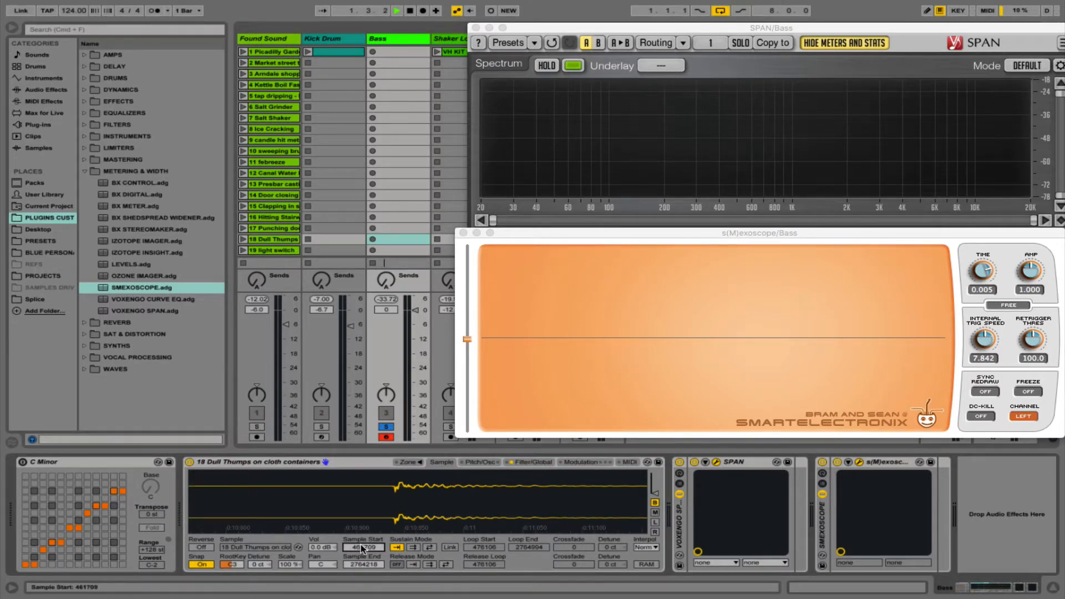
click(413, 547)
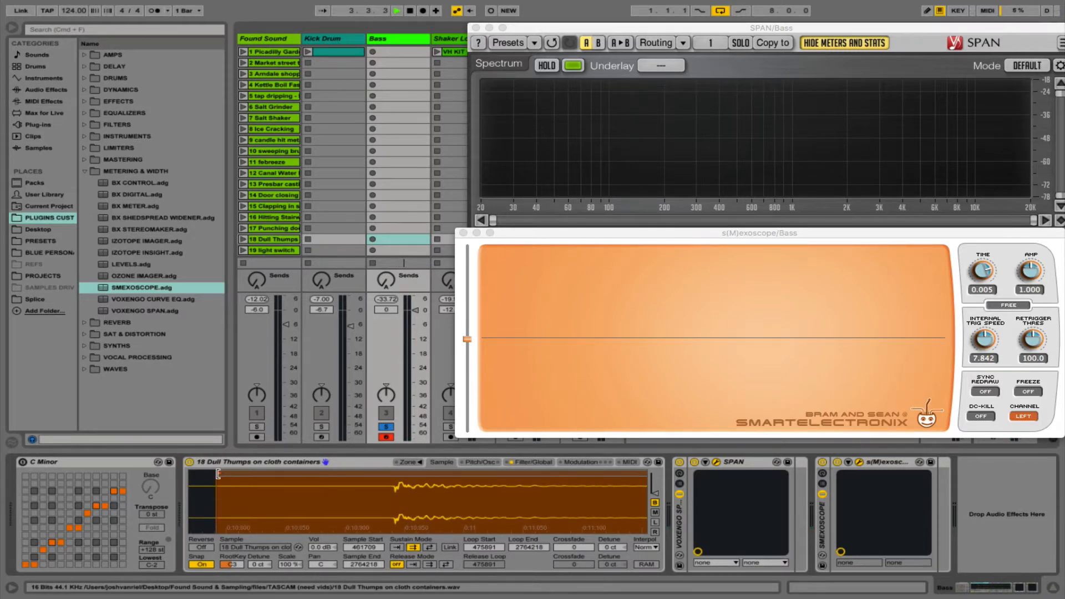
Turn off Snap and bring the loop start to 482870 and the sample start to 483477, at the thump.
drag(218, 473, 405, 474)
click(198, 565)
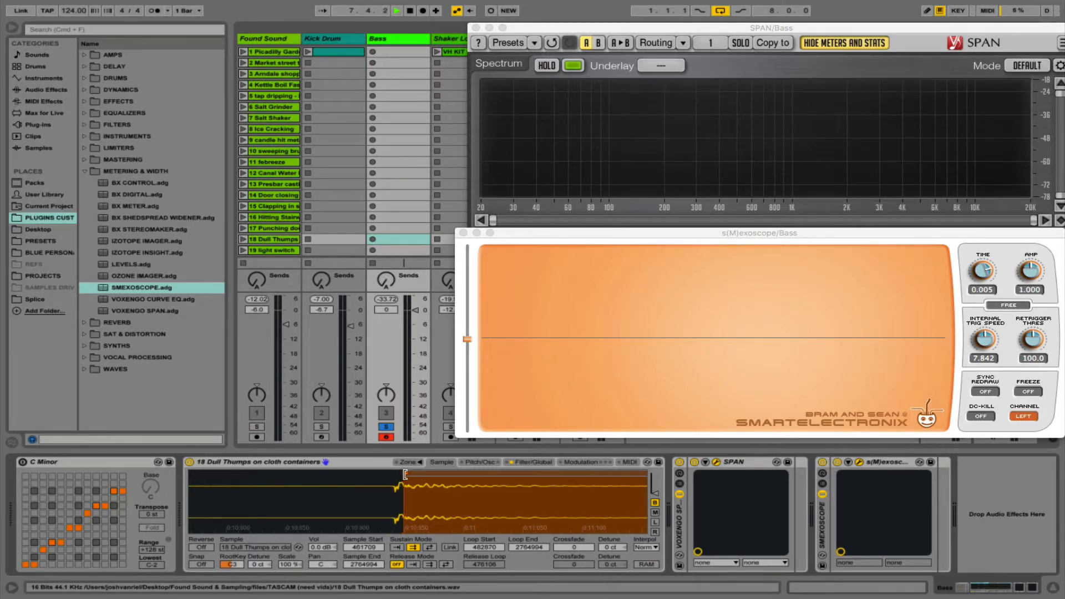
drag(448, 492, 360, 492)
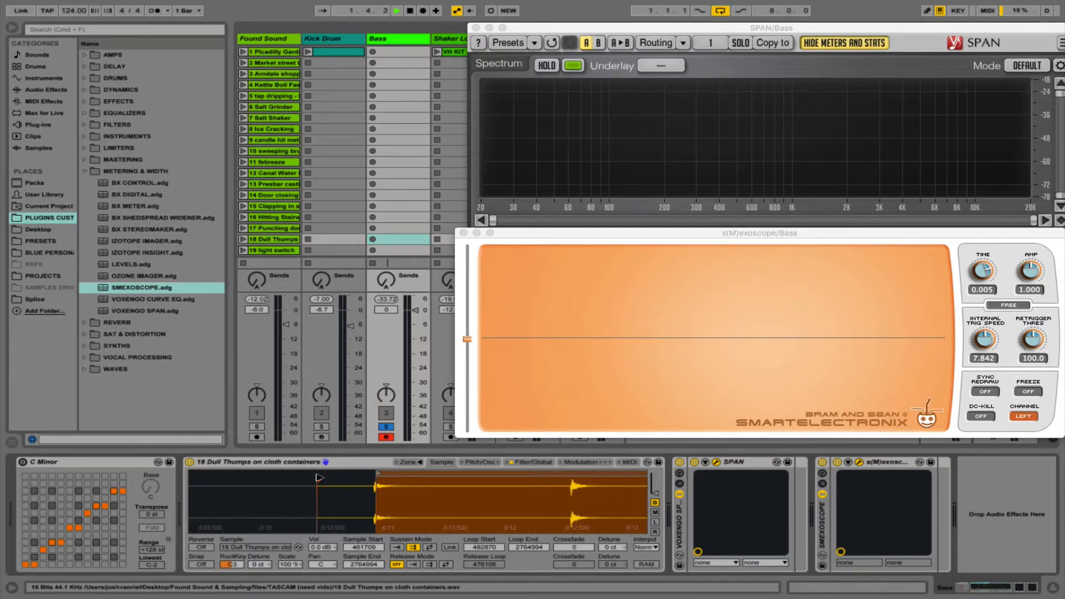
drag(461, 503, 462, 449)
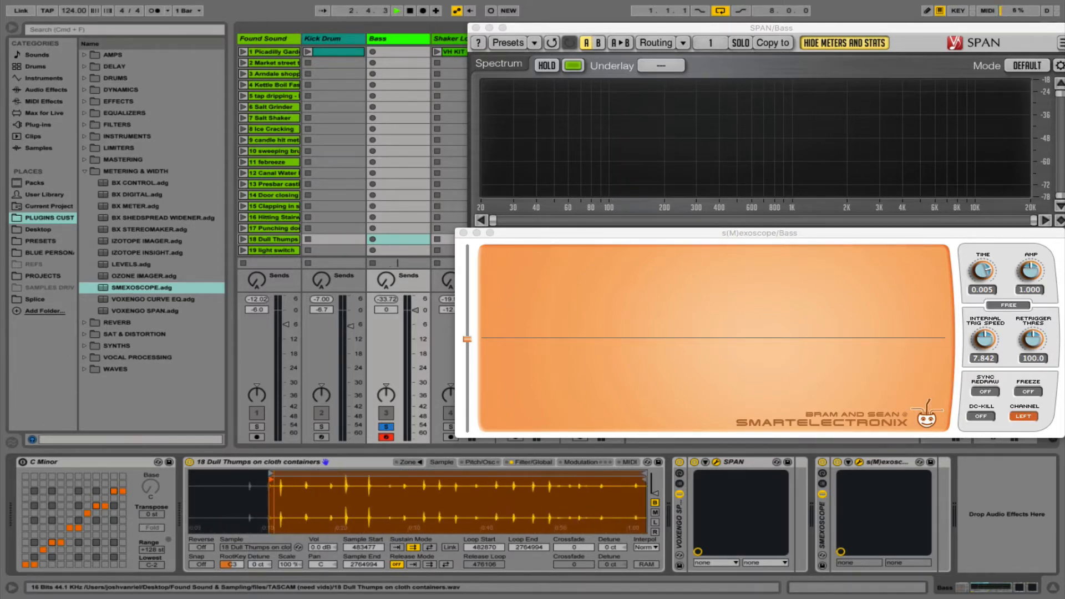
Move the sample start to 483556, set the sustain loop to 483556–483927 within the thump, and add a loop crossfade of 50.
mouse_move(643, 475)
mouse_down()
mouse_move(281, 482)
mouse_move(252, 487)
mouse_move(244, 530)
mouse_up()
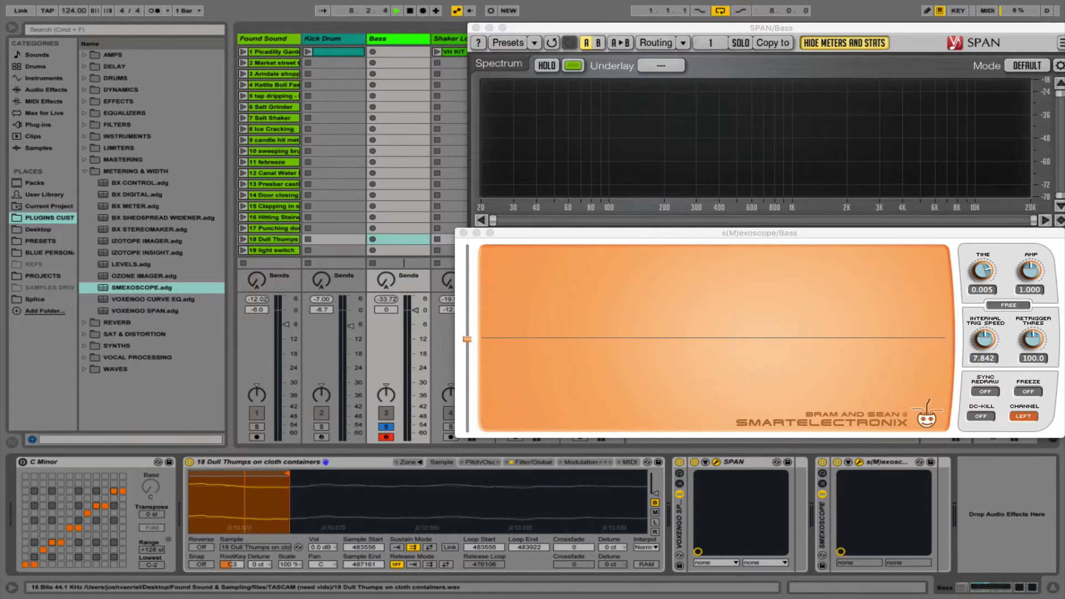
drag(272, 486, 272, 490)
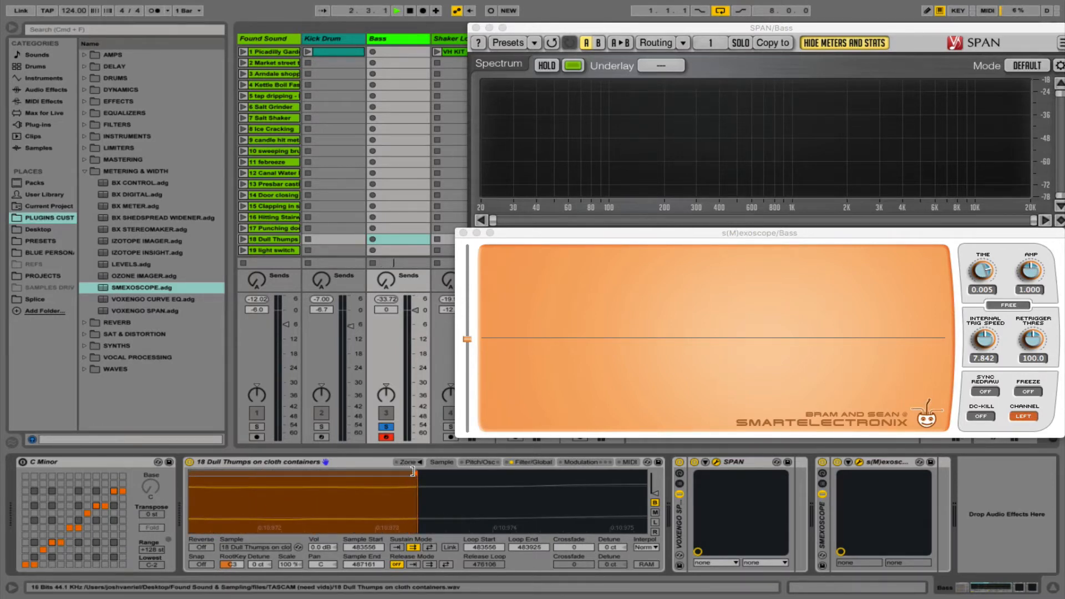
drag(462, 490, 511, 491)
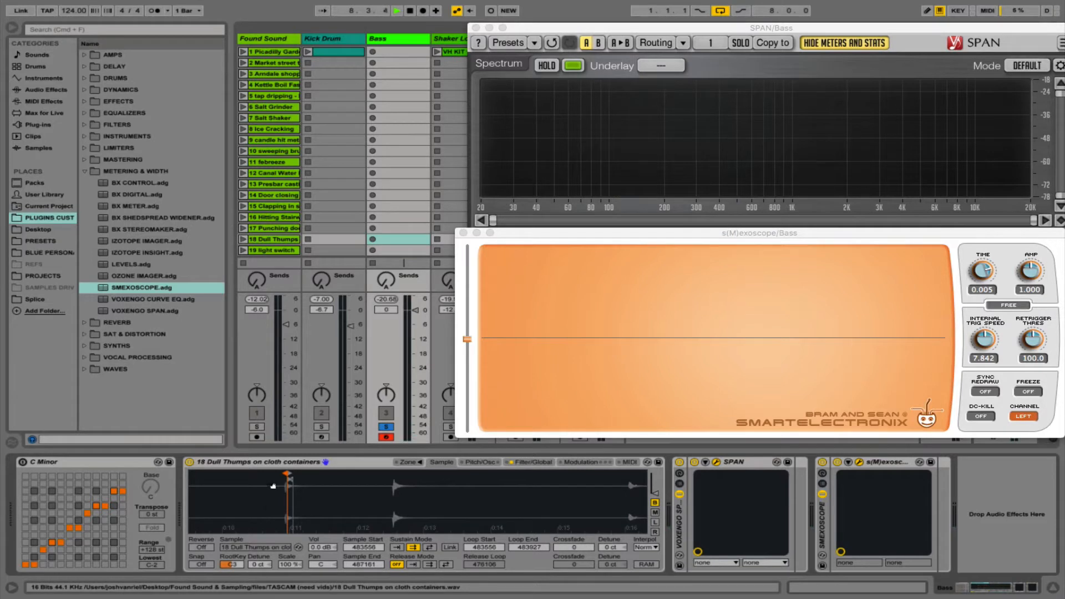
drag(272, 486, 287, 482)
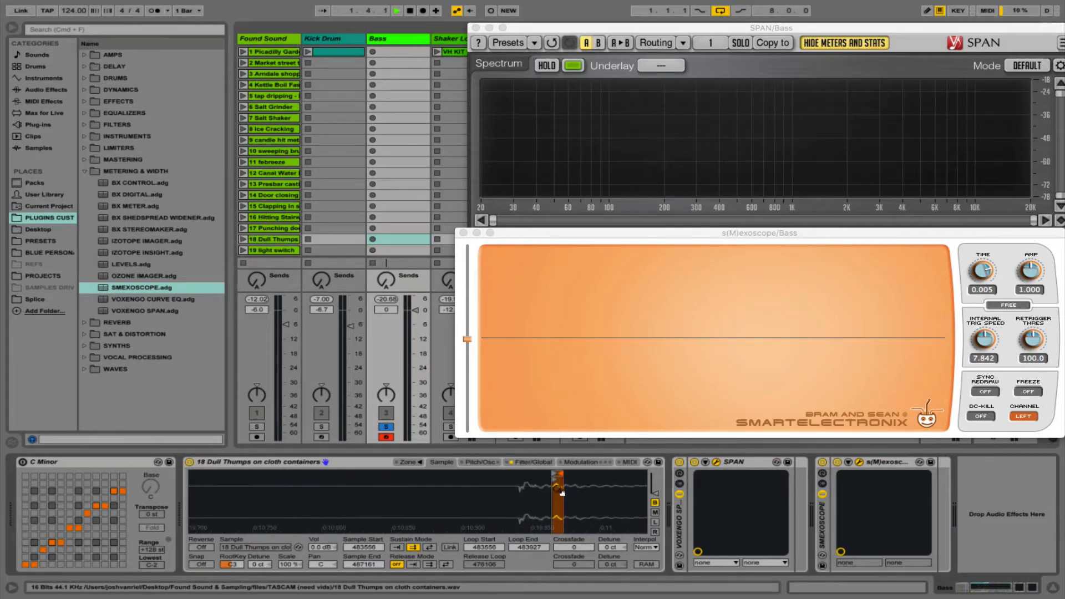
drag(561, 492, 571, 549)
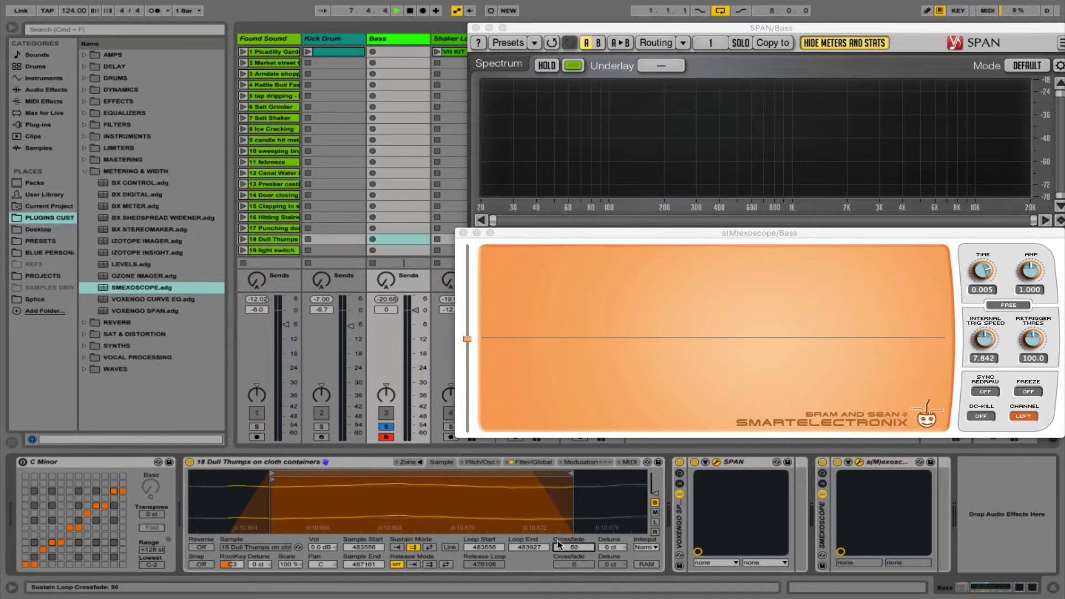
Raise the sustain of the Sampler's volume envelope to 0.0 dB and play low test notes.
click(531, 463)
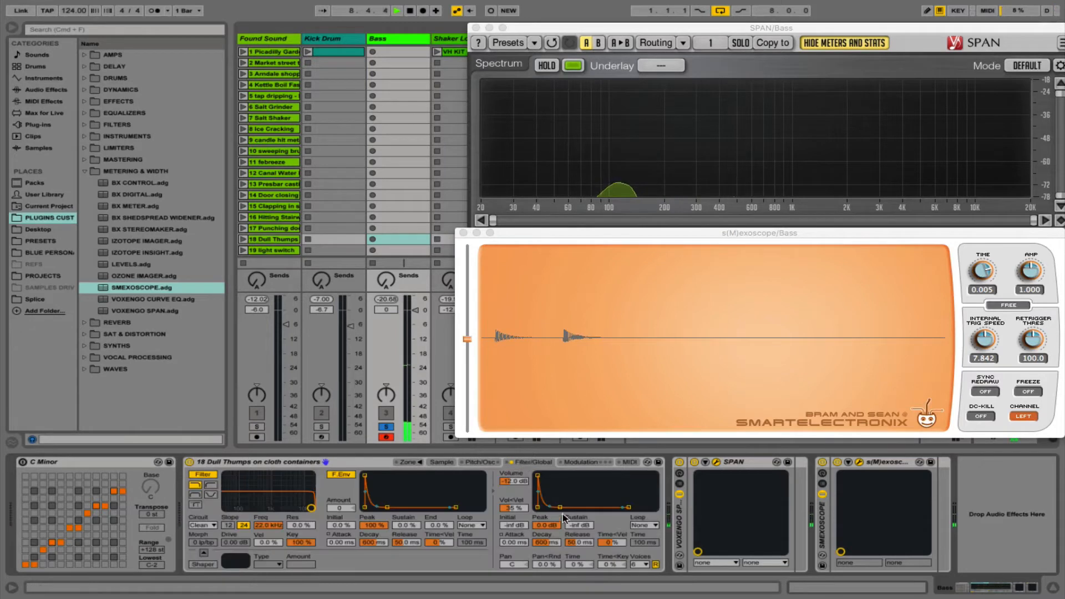
drag(578, 526, 578, 525)
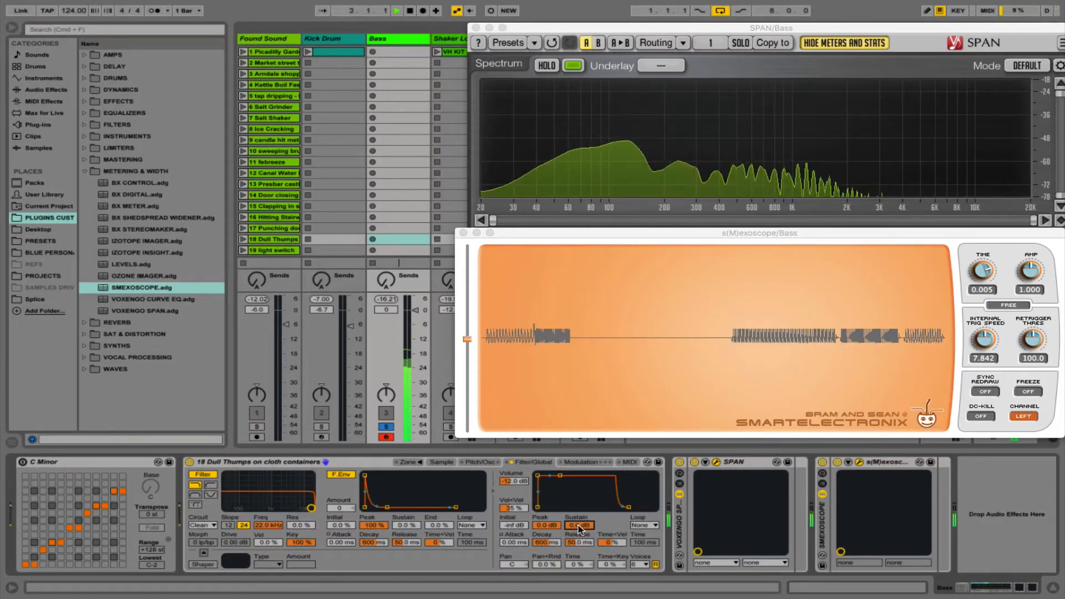
key(z)
key(z)
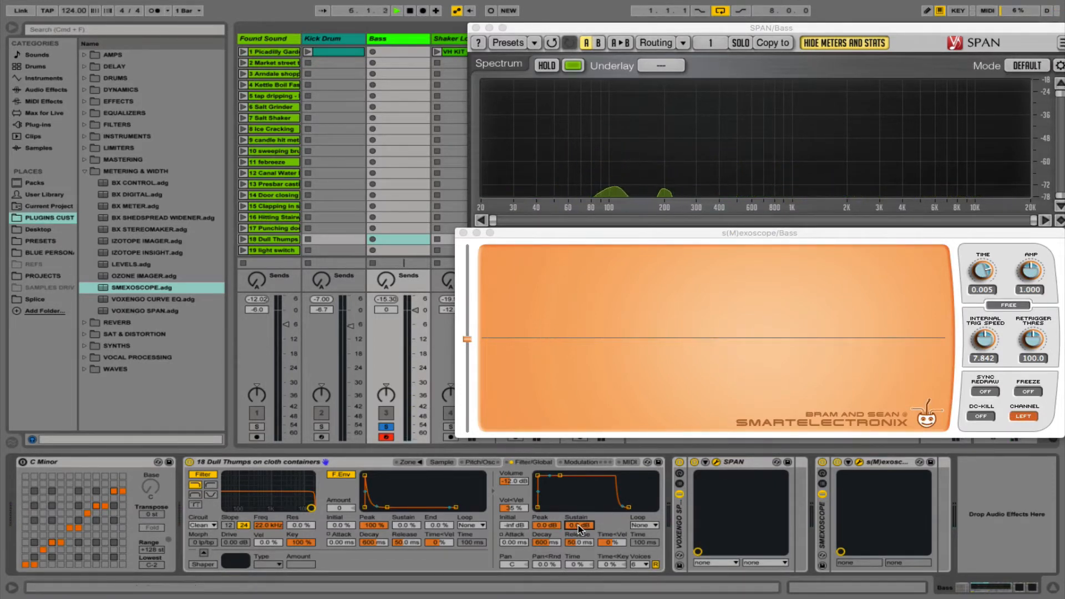
Load SPAN's Lo-Freq Inspection factory preset and transpose the Sampler by +1 st to tune the bass.
click(474, 459)
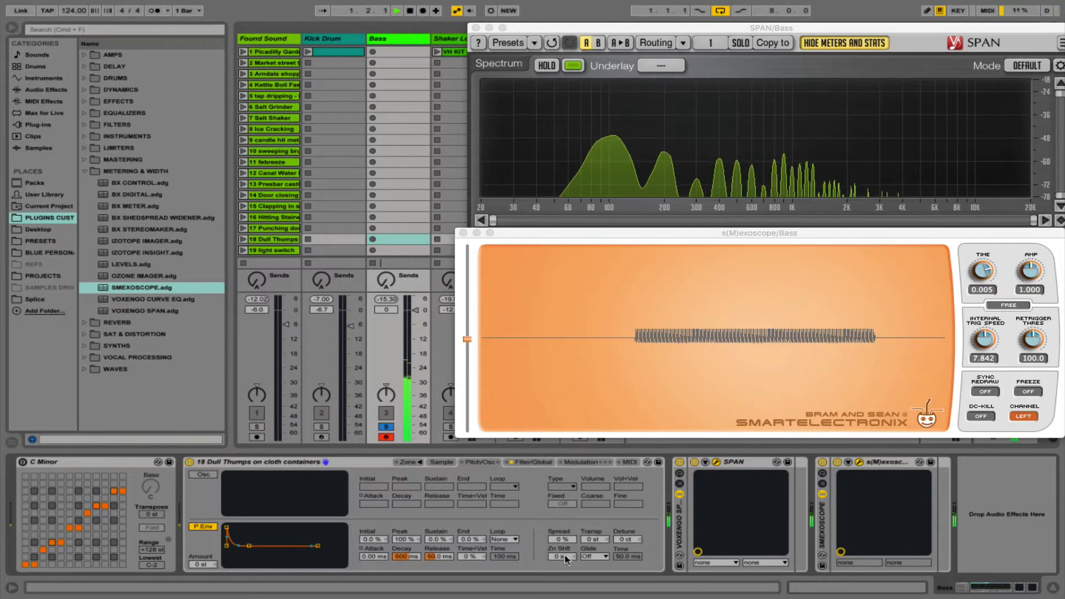
click(535, 44)
mouse_move(599, 67)
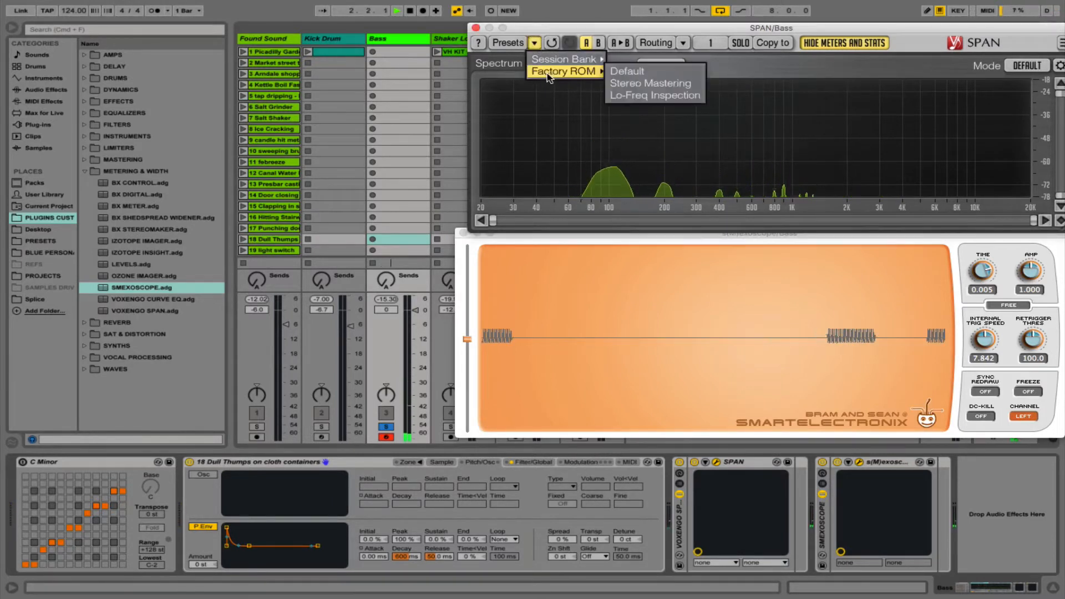
click(653, 96)
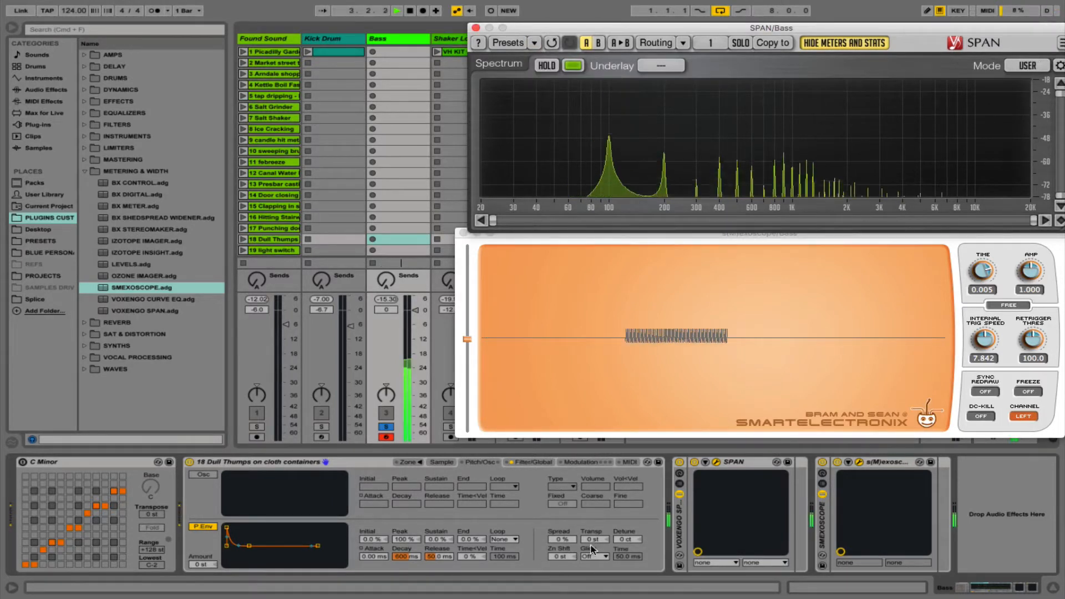
drag(595, 539, 594, 537)
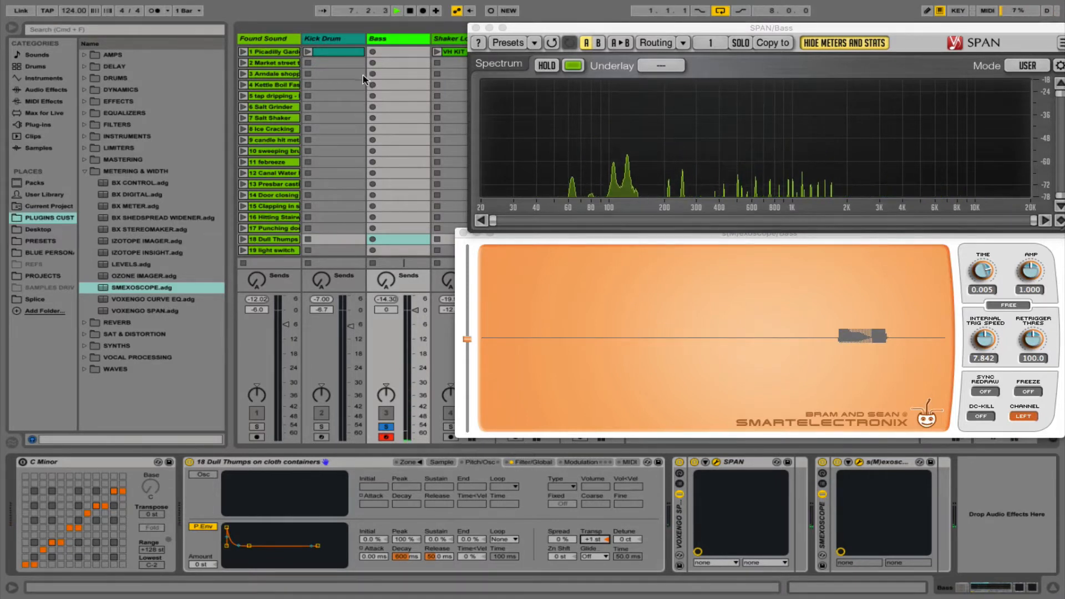
Create a one-bar MIDI clip in the first Bass slot and draw an A2 note across the whole bar.
click(380, 51)
double_click(380, 51)
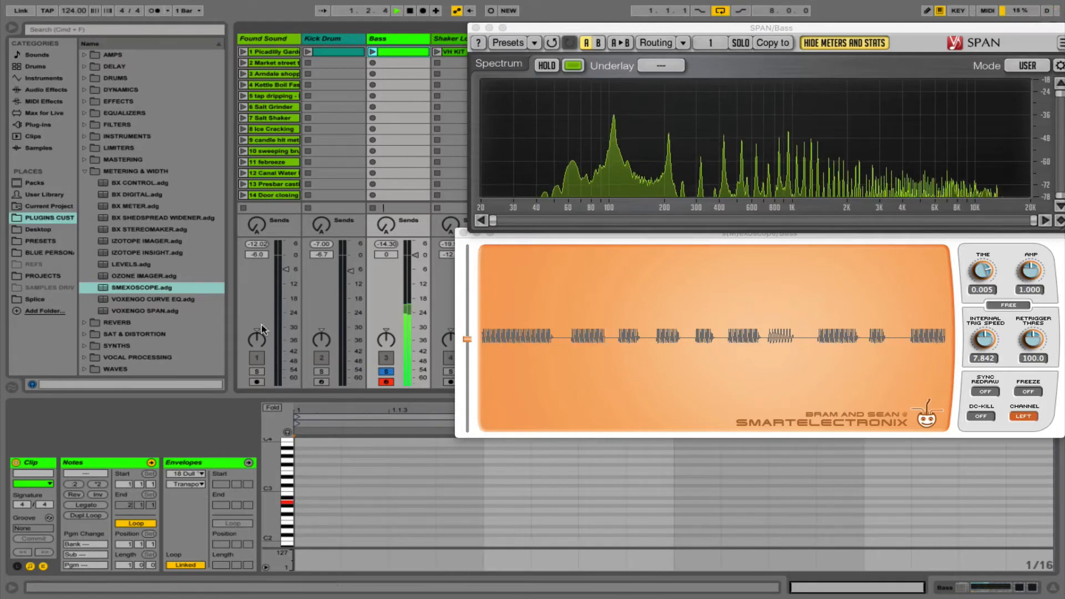
drag(303, 500, 1051, 502)
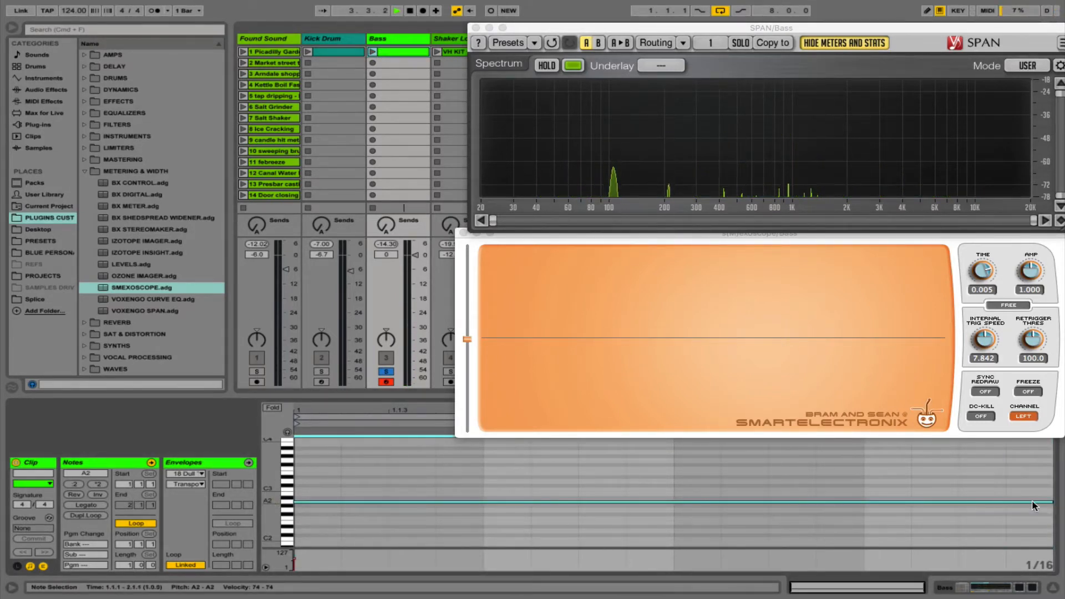
click(303, 503)
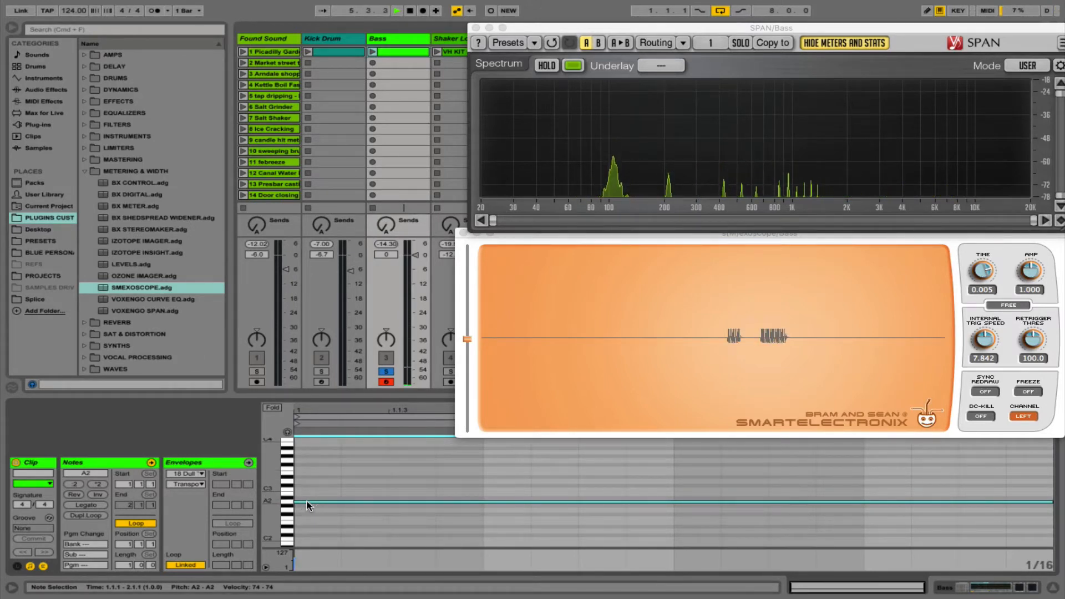
click(308, 503)
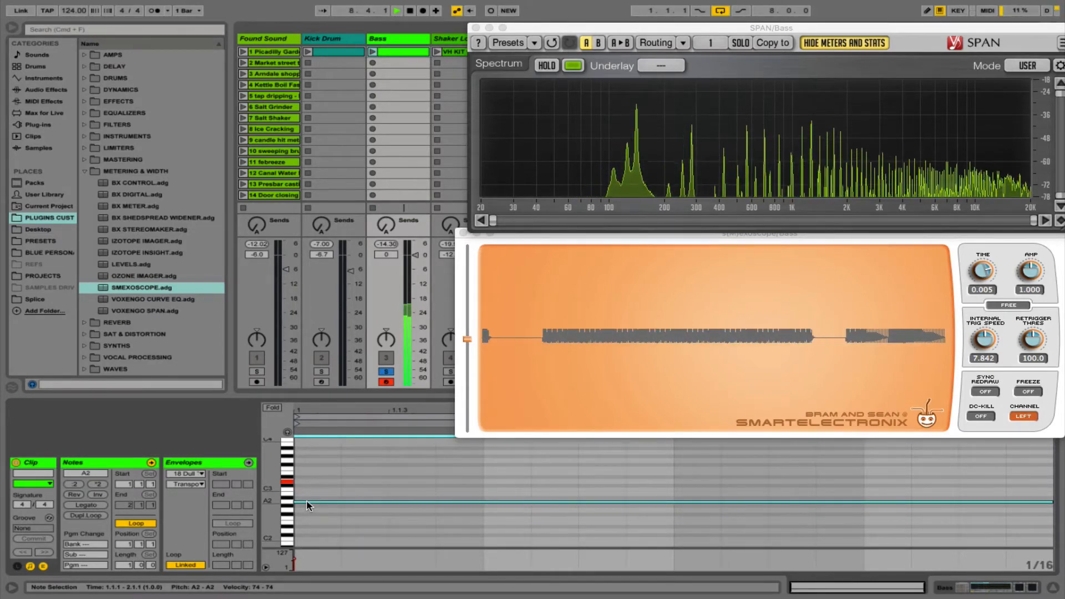
Add D3 and A3 notes above the A2 and extend both to the full bar with Legato.
double_click(302, 481)
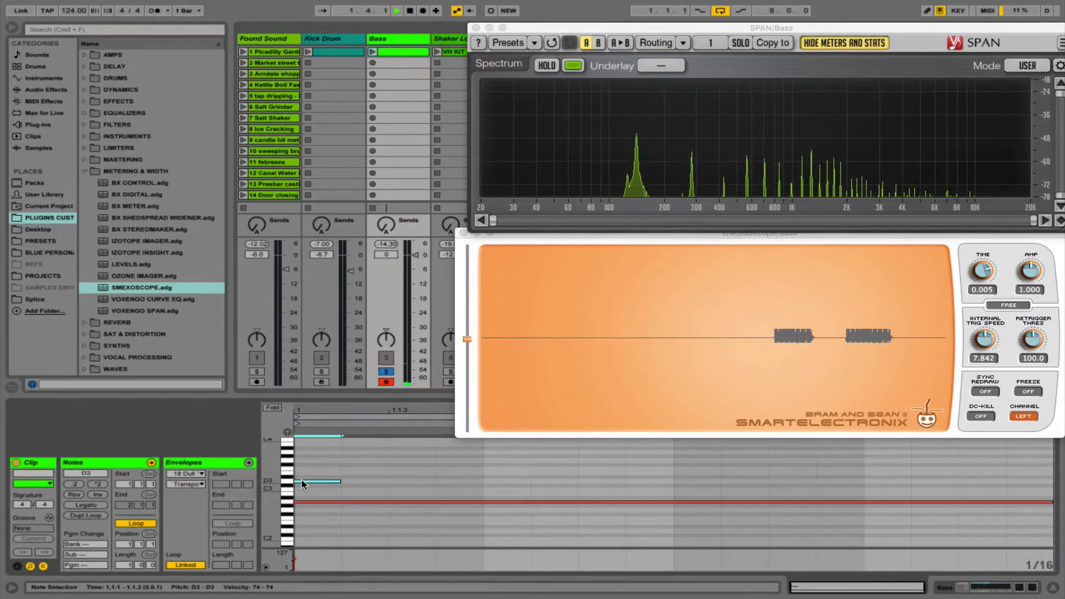
click(92, 505)
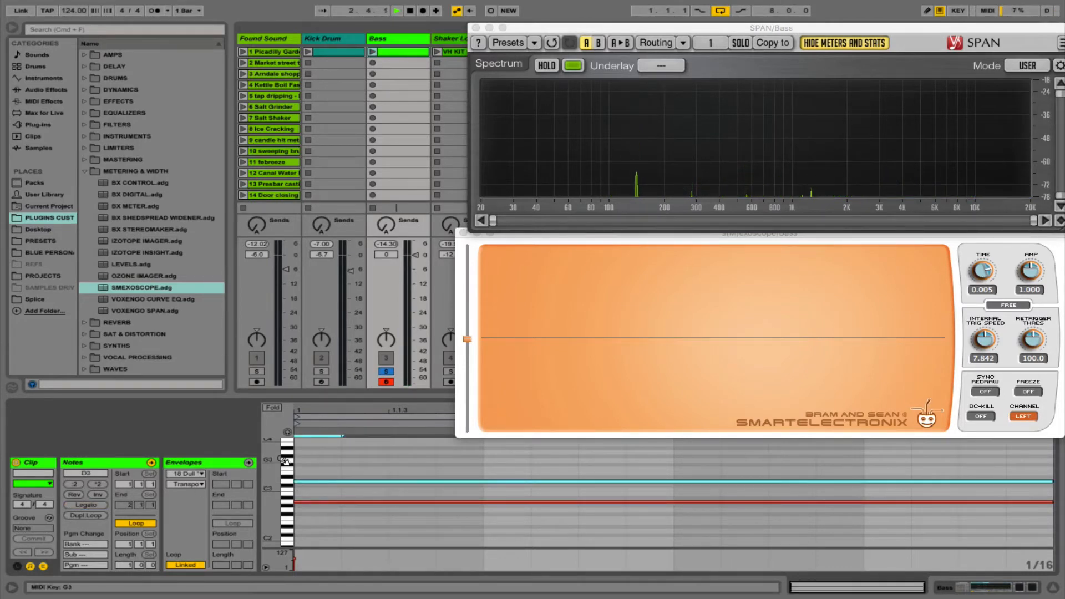
double_click(305, 452)
click(88, 504)
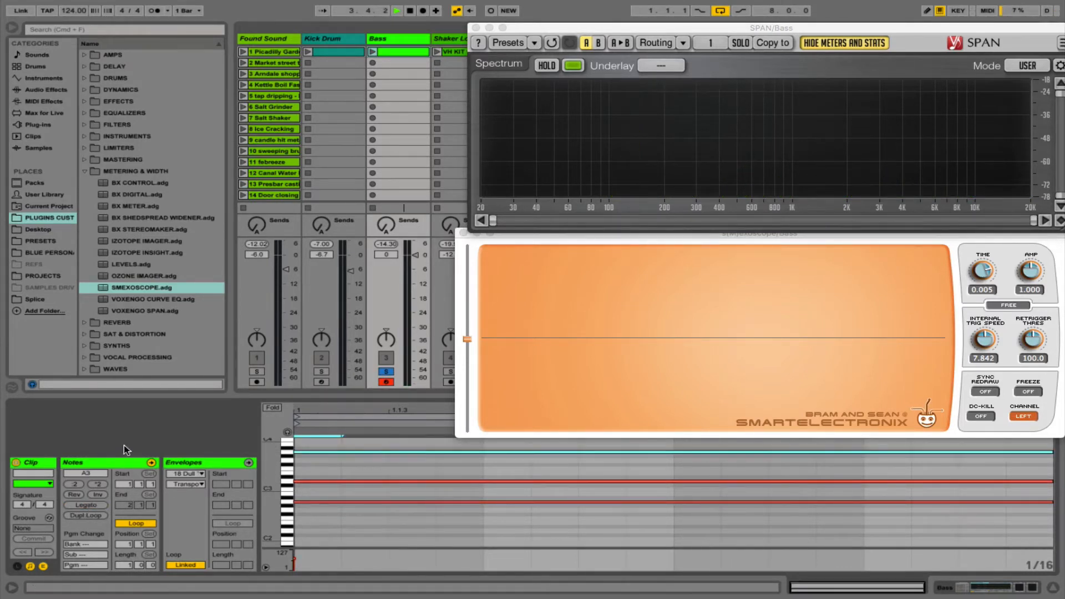
Solo the Kick Drum along with the Bass track, play their first clips together, and stop playback.
click(372, 52)
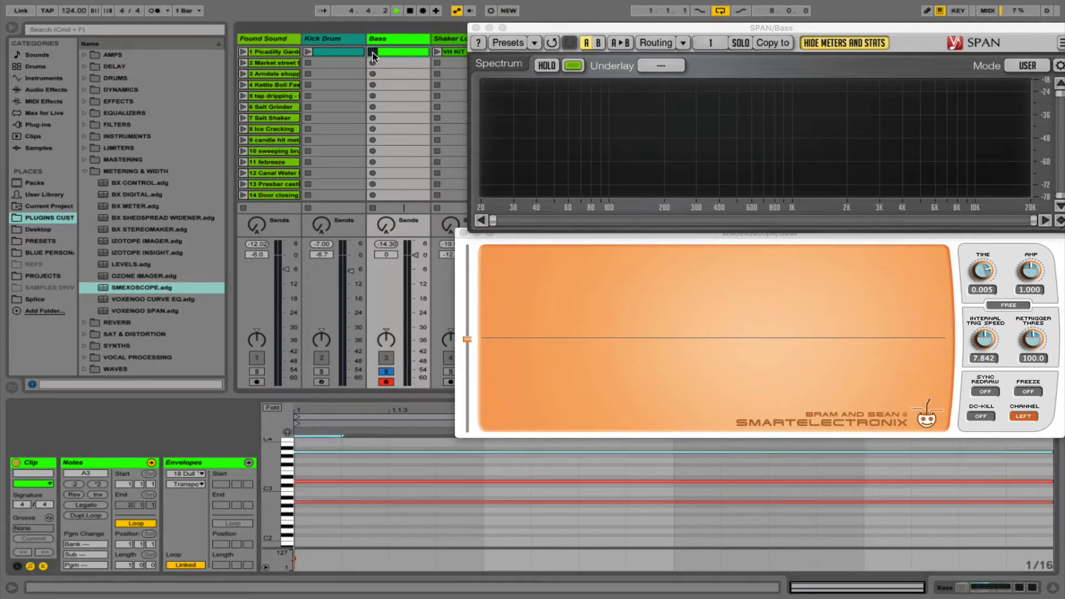
super+click(320, 371)
key(space)
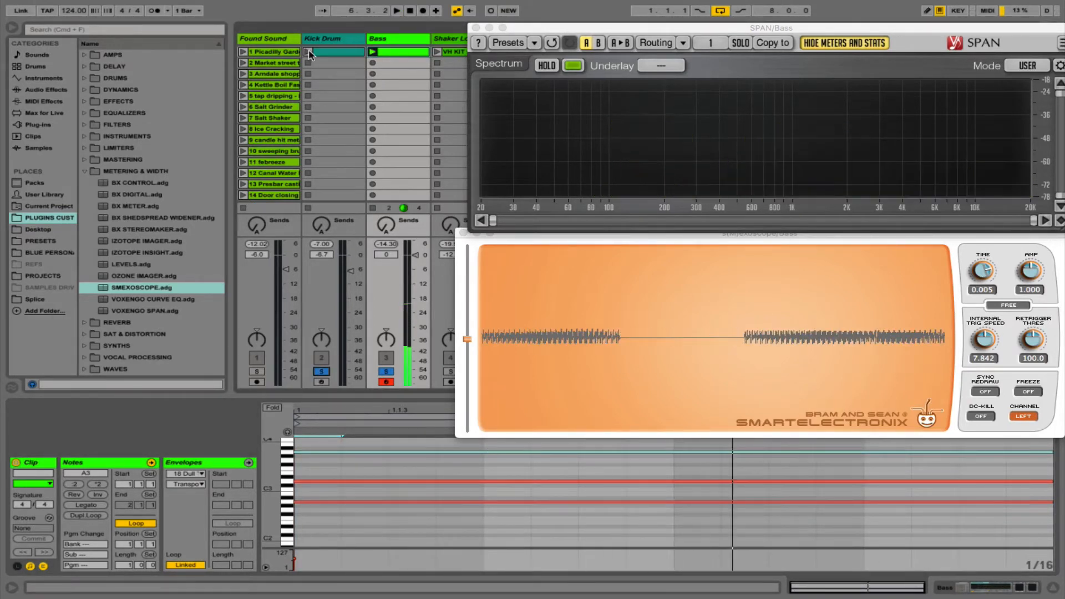
click(309, 53)
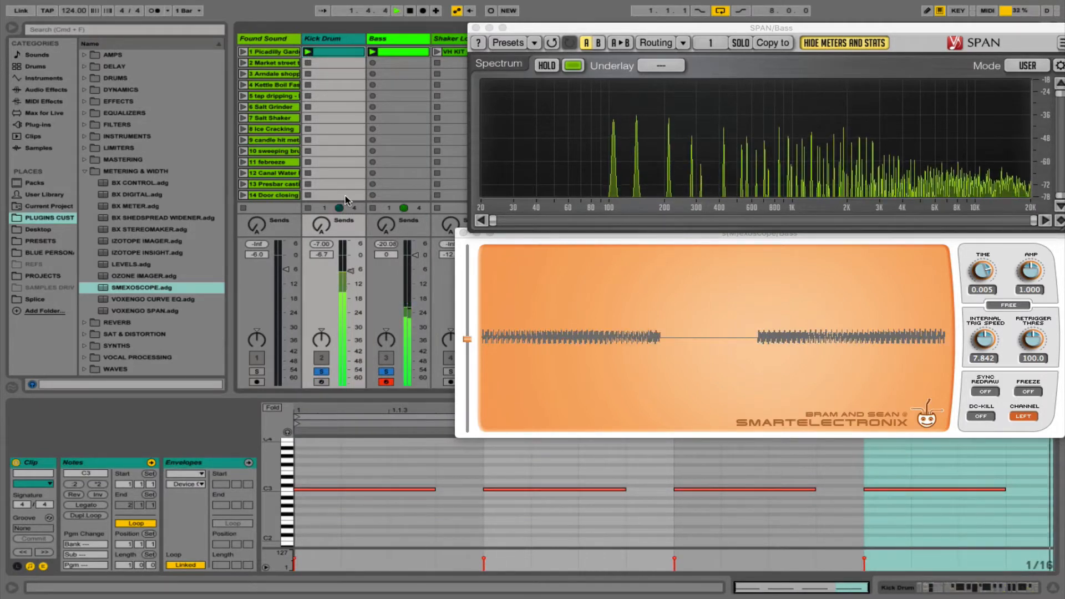
key(space)
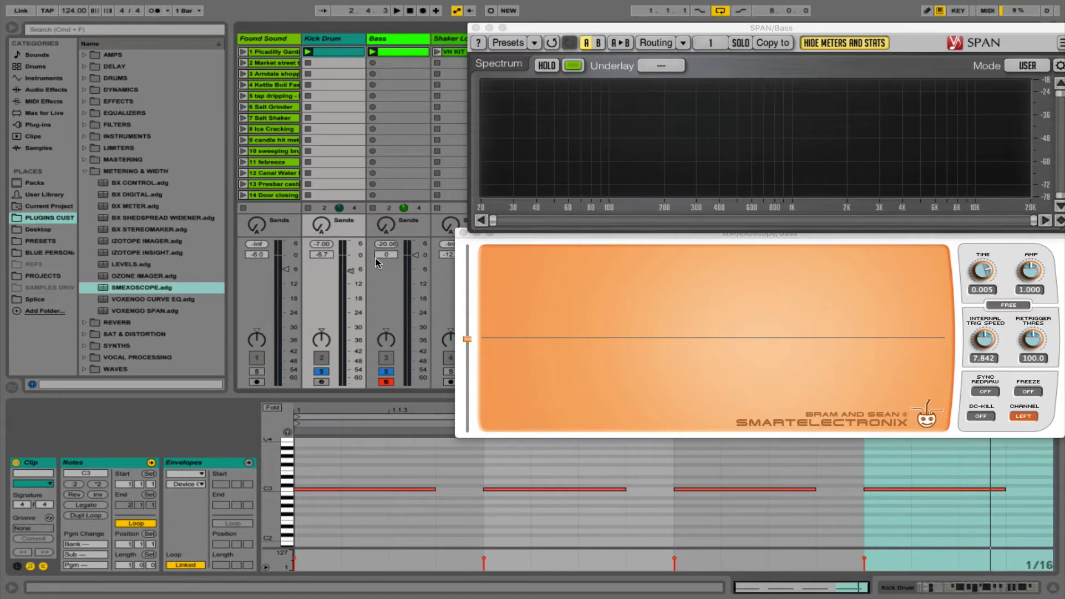
Duplicate the Bass clip's loop twice to make it four bars long, closing the s(M)exoscope window.
click(397, 52)
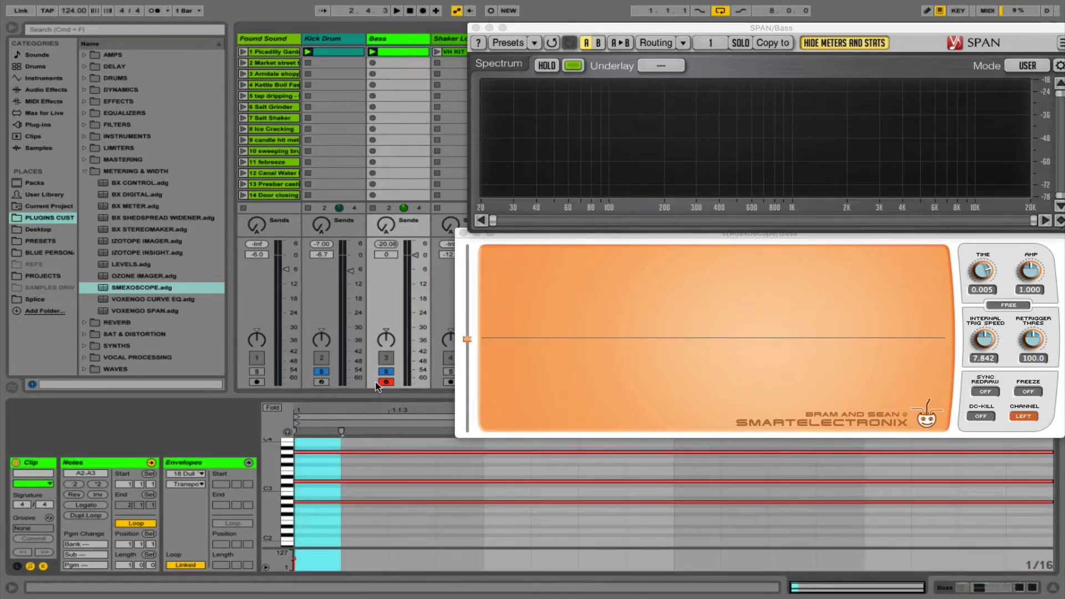
click(375, 414)
right_click(373, 415)
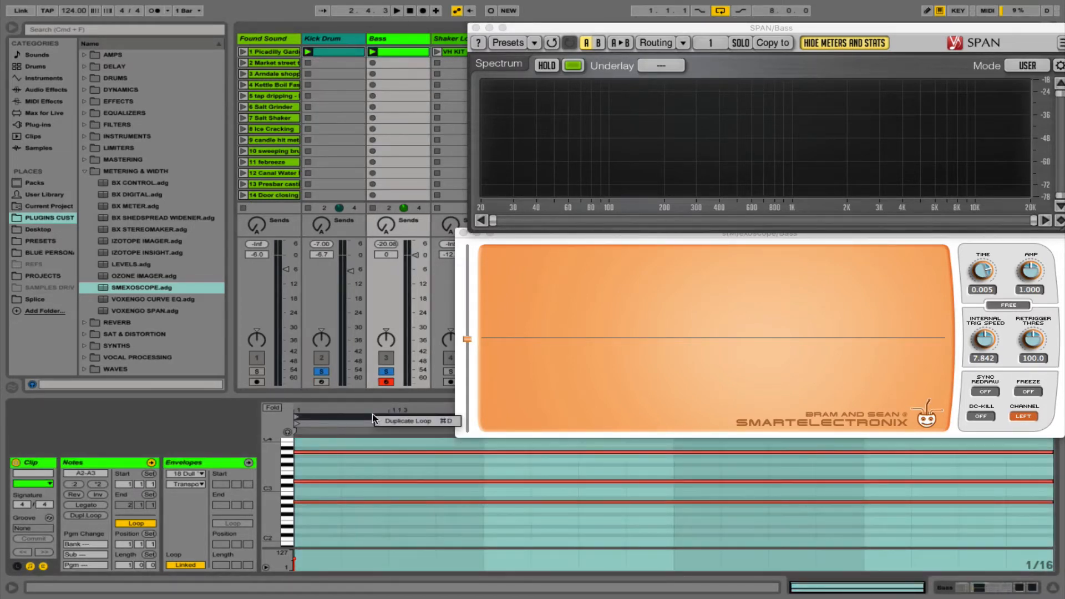
click(386, 421)
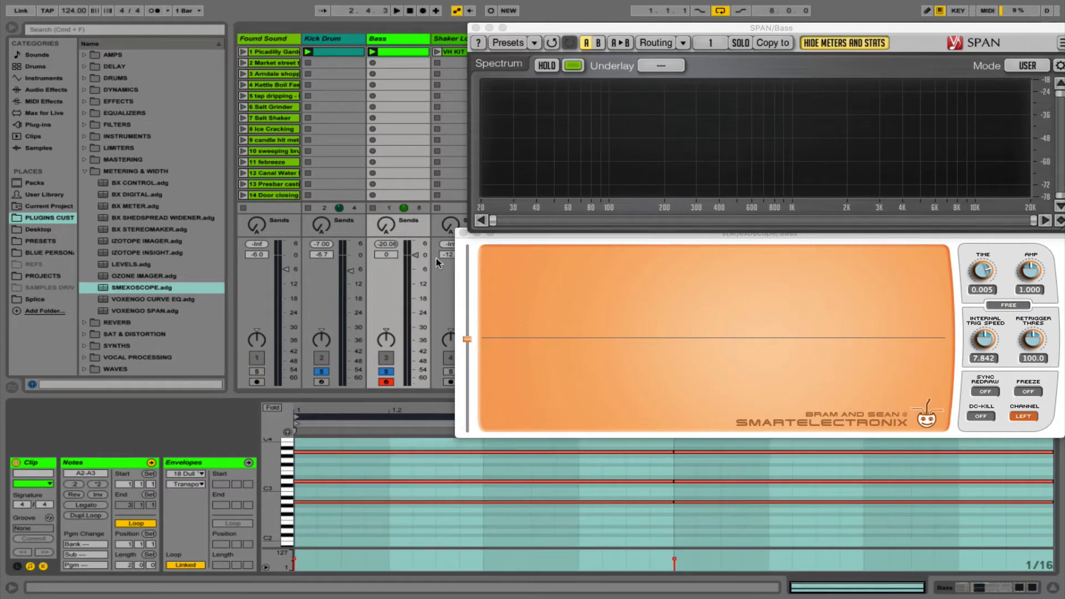
click(464, 233)
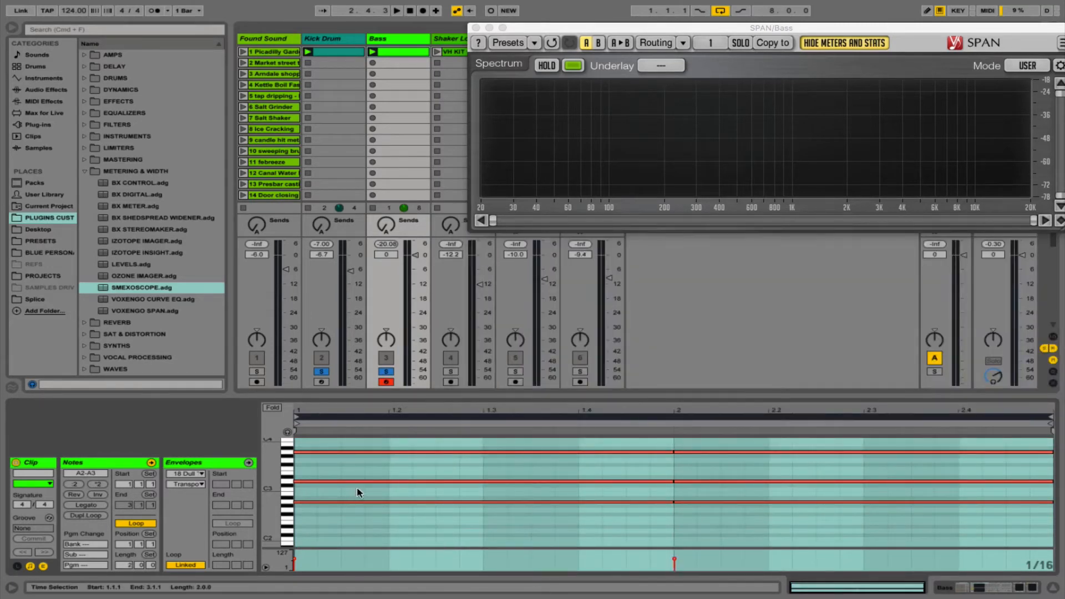
right_click(401, 416)
click(415, 422)
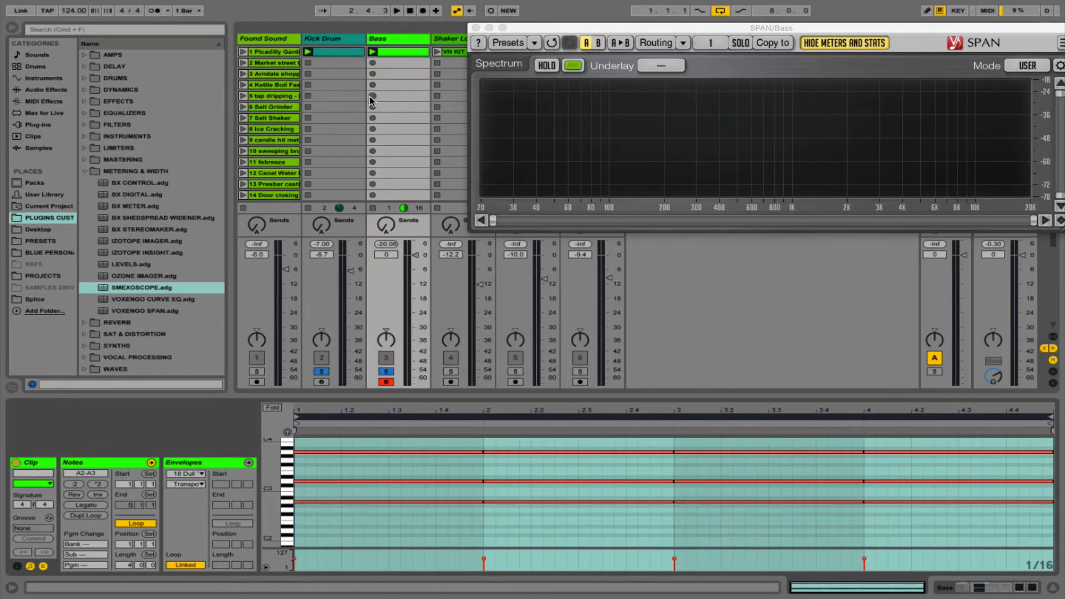
While the clips play, transpose the bar 2 chord down to G2–G3 and the bar 3 chord down to D2–D3.
key(space)
drag(541, 524, 551, 434)
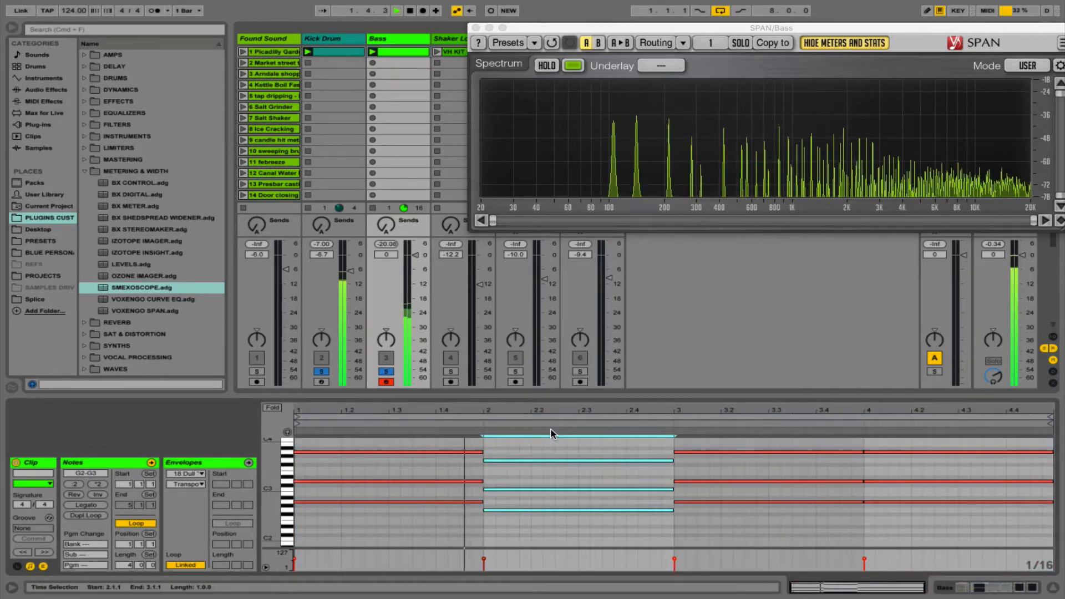
key(ctrl+d)
key(Down)
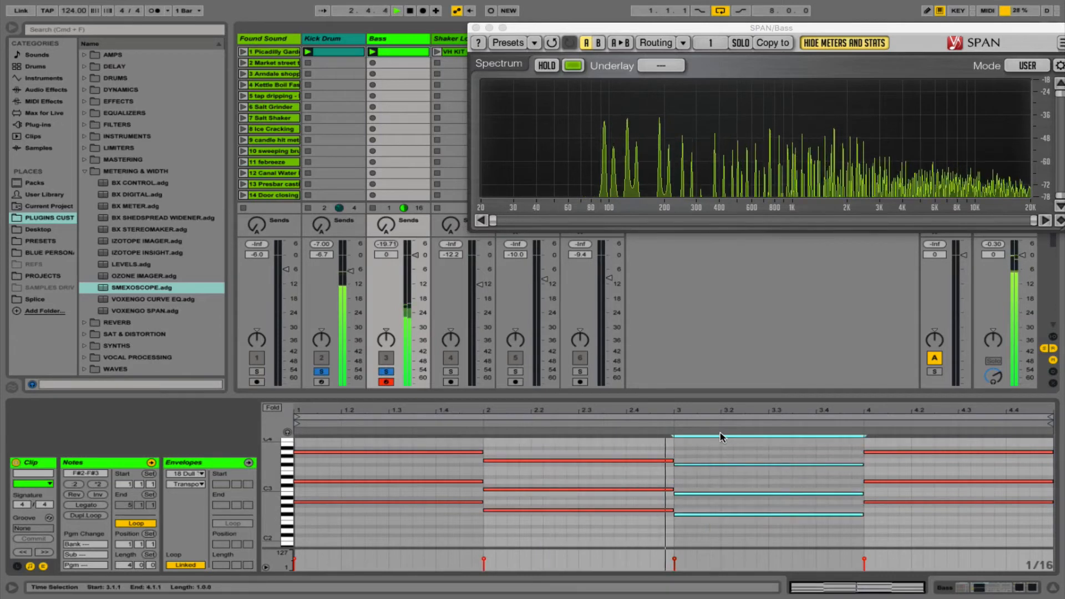
key(Up)
key(Down)
key(Down)
key(Down)
key(Down)
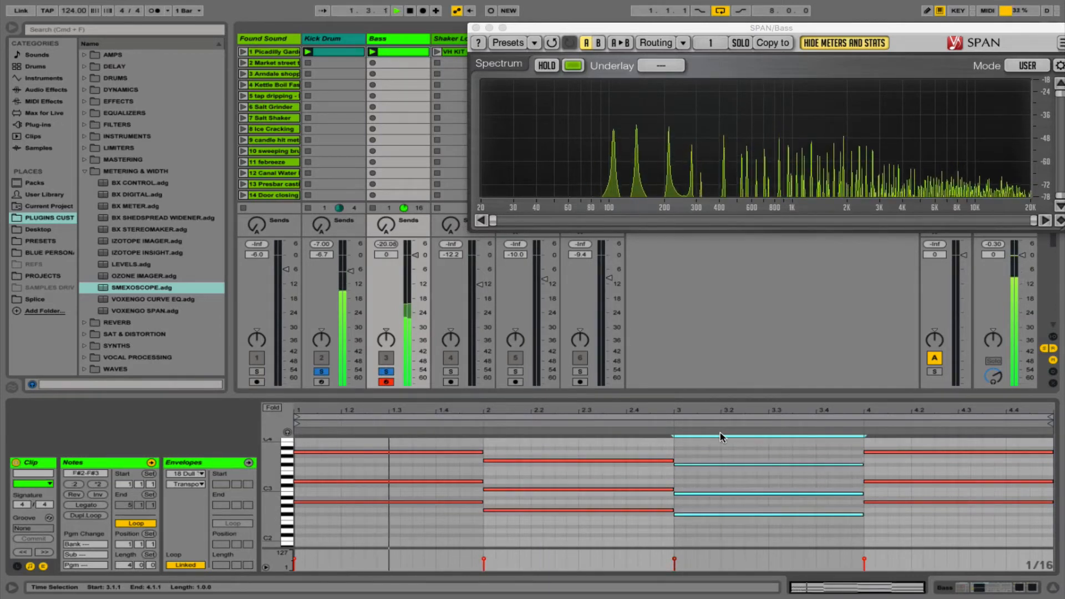
key(Down)
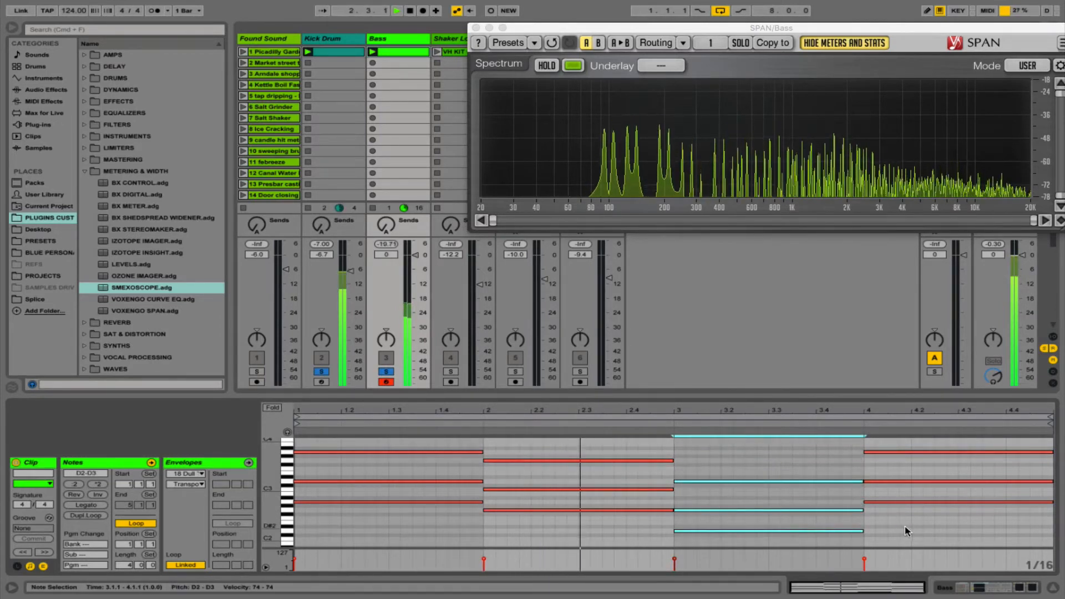
Select the chord in bar 4 and transpose it down to F2–F3.
drag(907, 527, 914, 413)
key(Down)
key(Down)
key(Down)
key(Down)
key(Down)
key(Down)
key(Down)
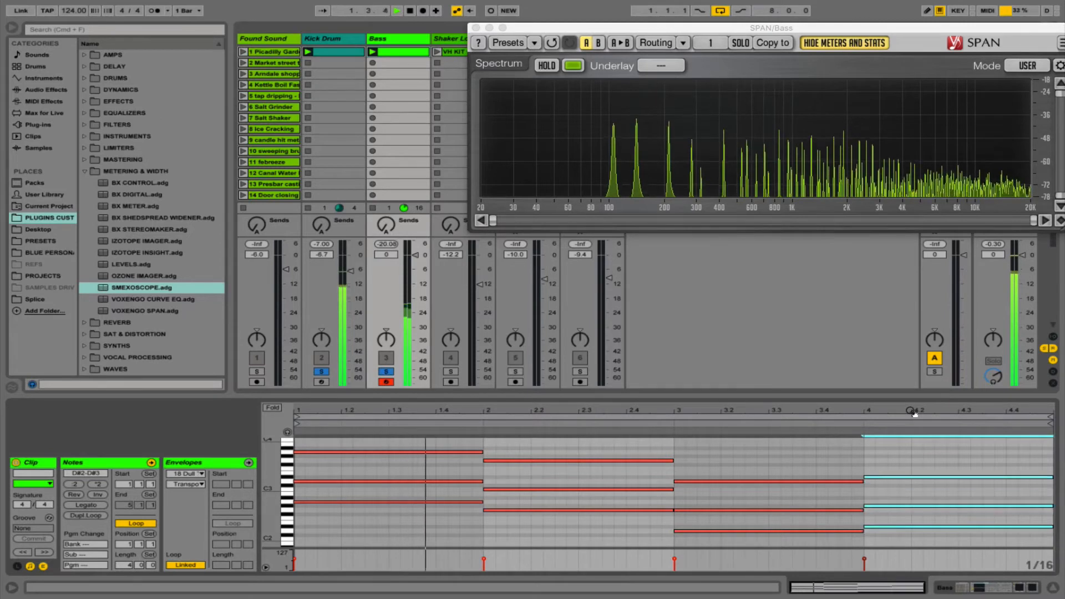
key(Up)
key(Up)
key(Up)
Shorten the bar 4 chord to half a bar, duplicate it to beat 4.3, and transpose the copy up to G2–G3.
key(shift+Left)
key(shift+Left)
key(shift+Left)
key(shift+Left)
key(shift+Left)
key(shift+Left)
key(shift+Left)
key(shift+Left)
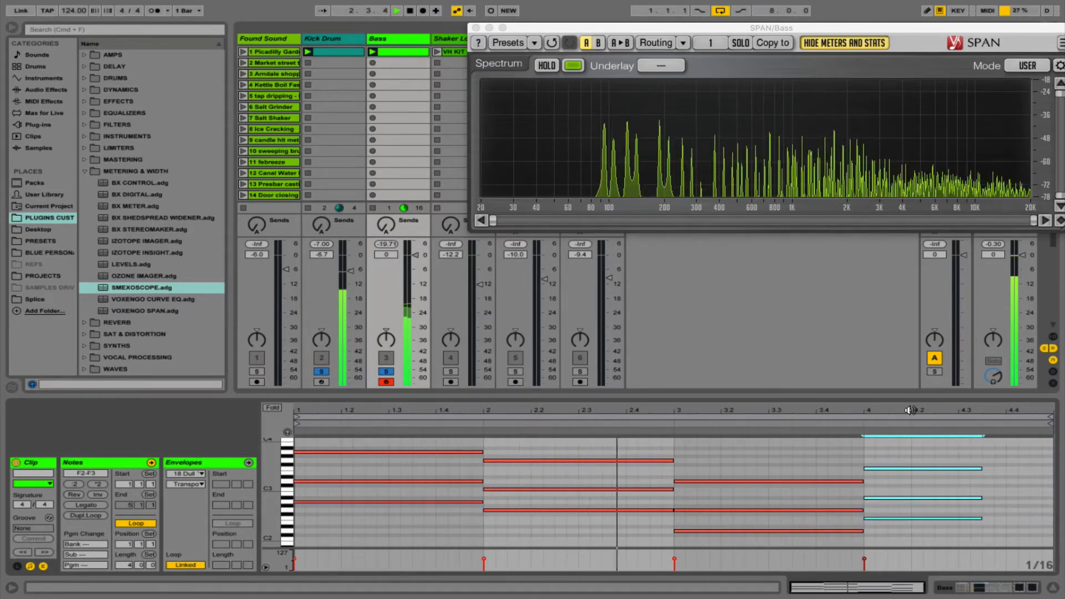
key(ctrl+d)
key(Up)
key(Up)
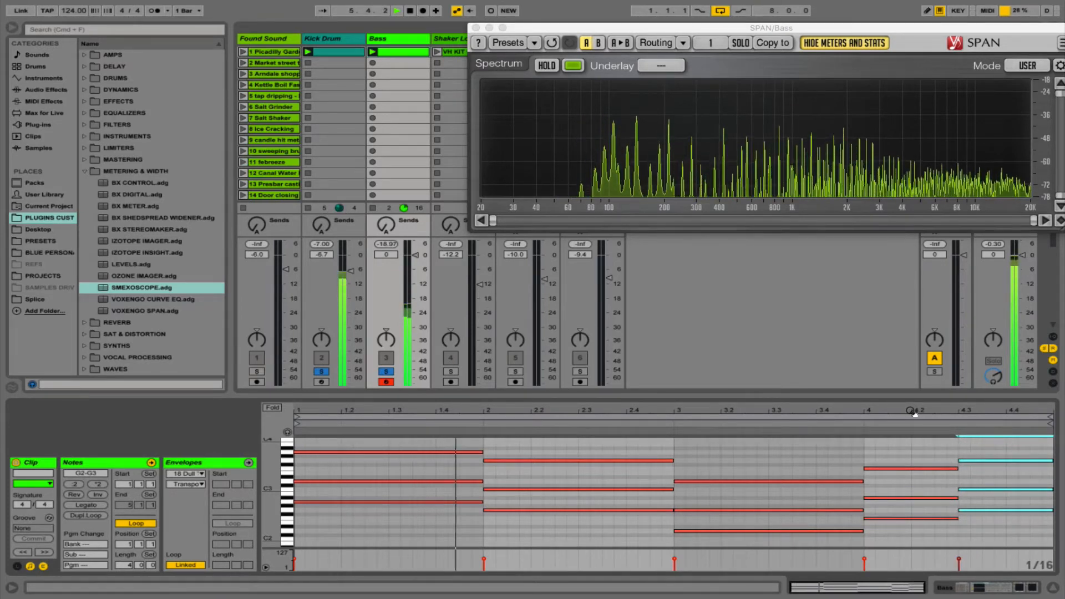
Stop playback, show the Bass track's devices, and insert a Saturator between the Sampler and SPAN.
key(space)
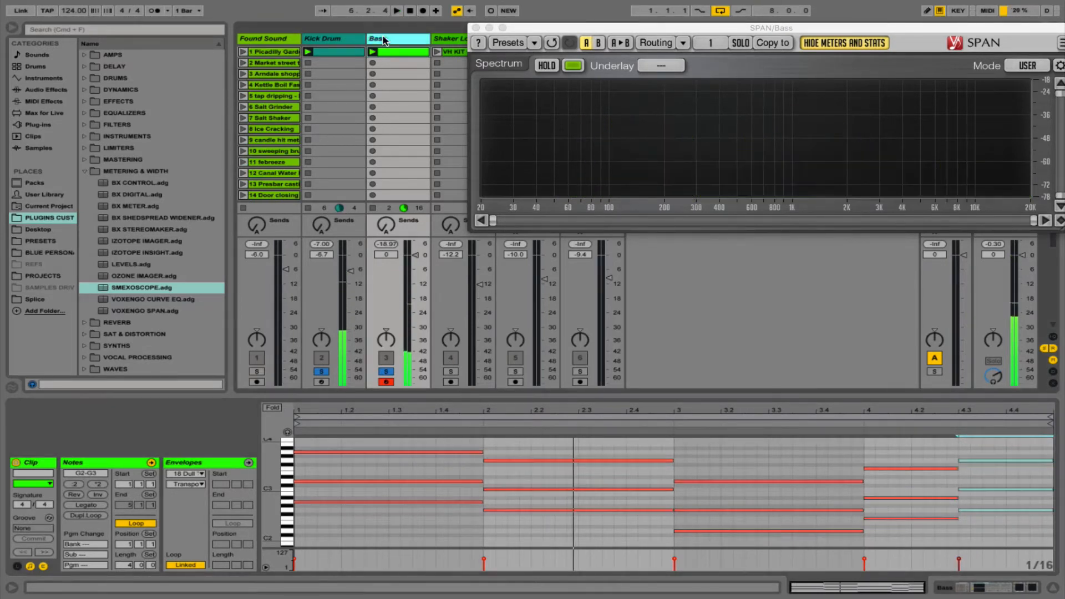
double_click(382, 39)
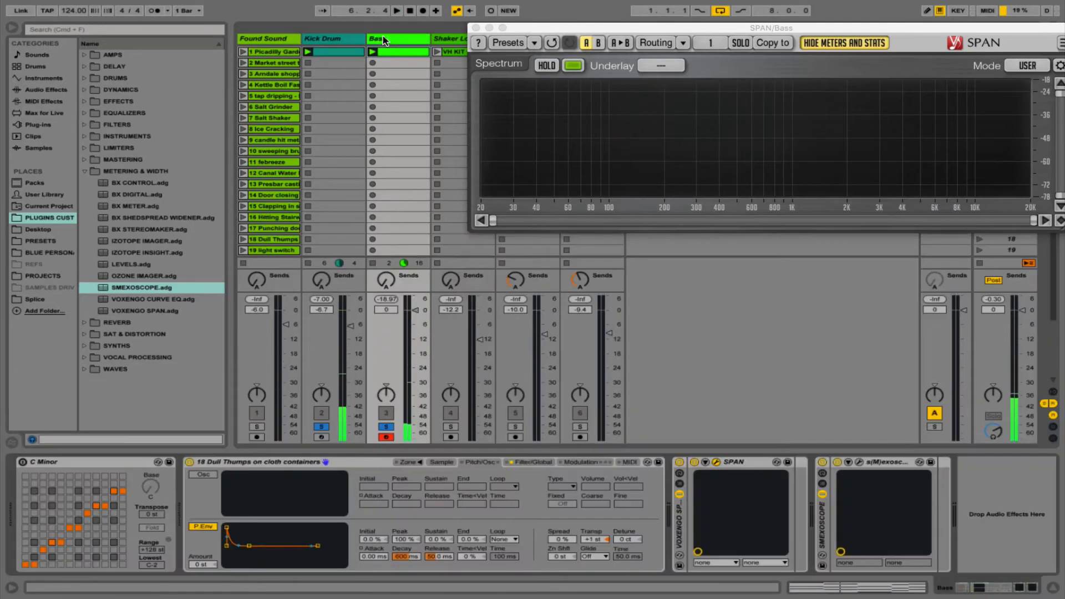
click(40, 90)
key(space)
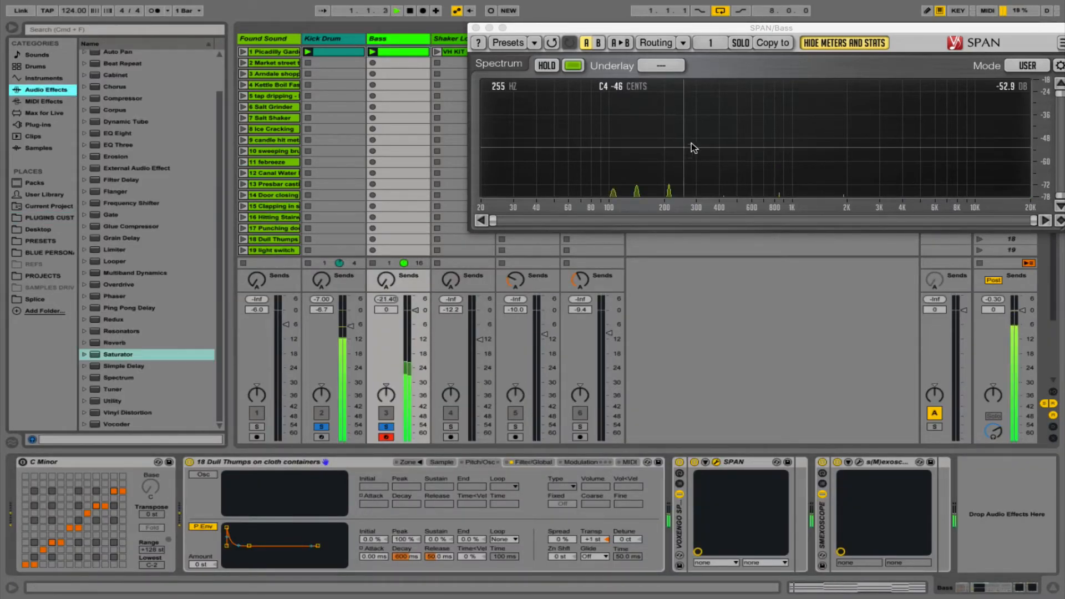
click(116, 355)
drag(113, 356, 674, 490)
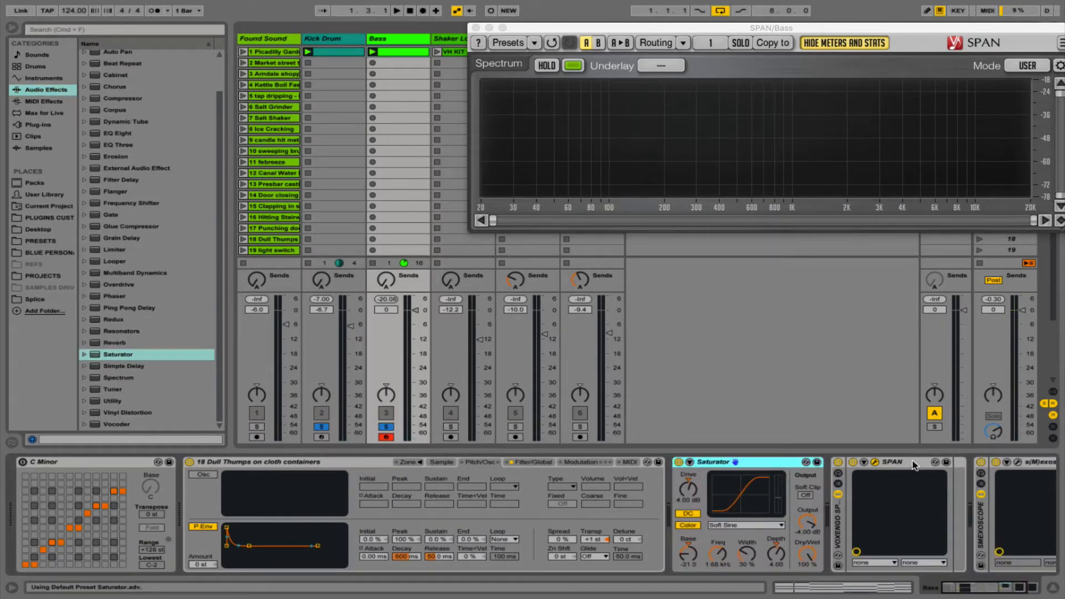
Reopen the s(M)exoscope window and play the clips to examine the saturated bass's waveform and spectrum.
click(1021, 462)
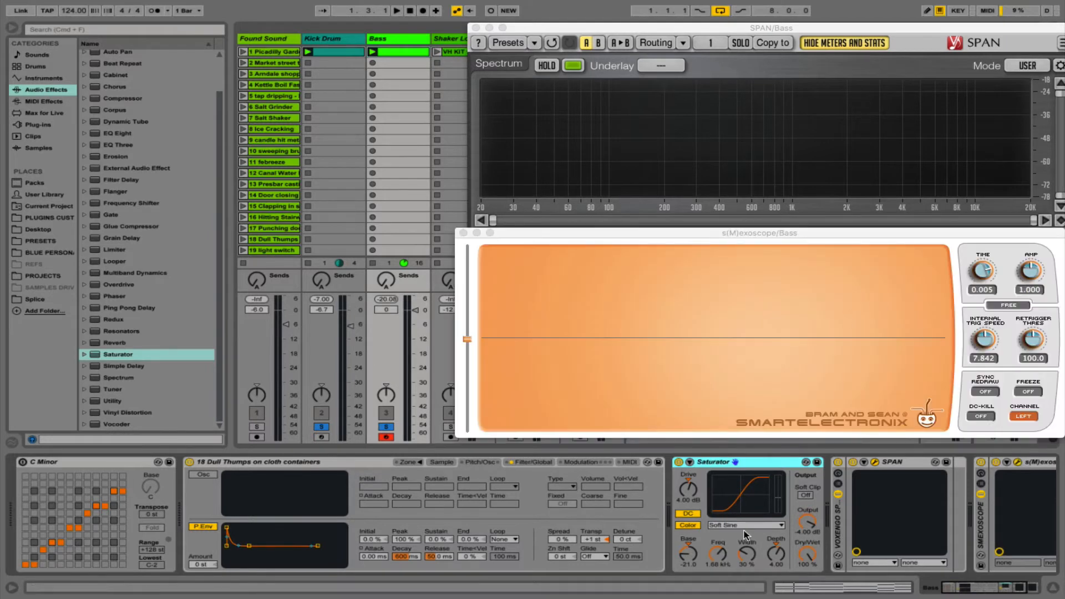
scroll(743, 534, right, 5)
key(space)
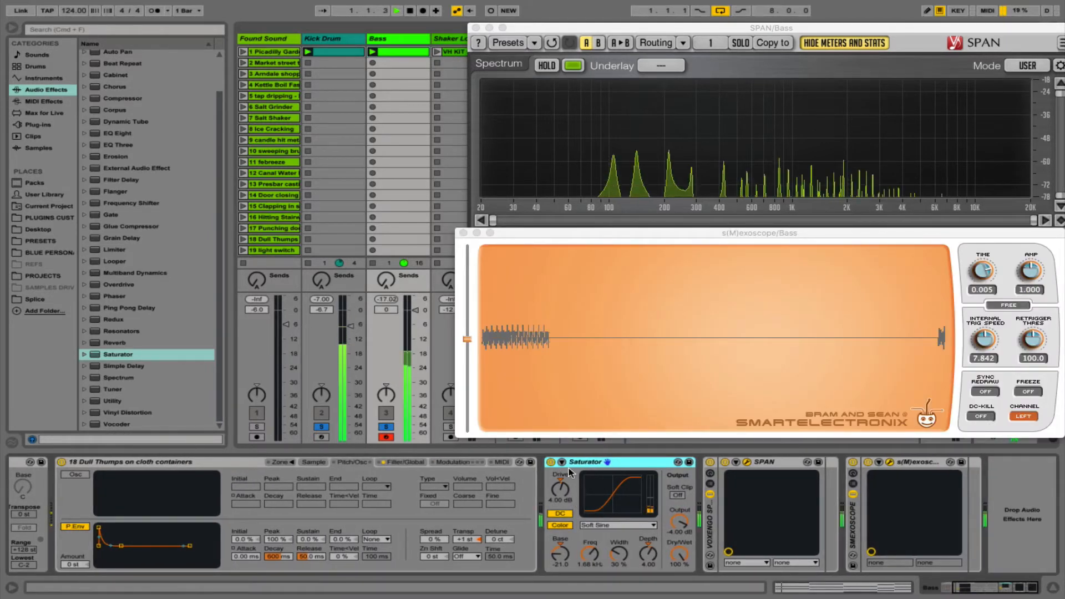
key(space)
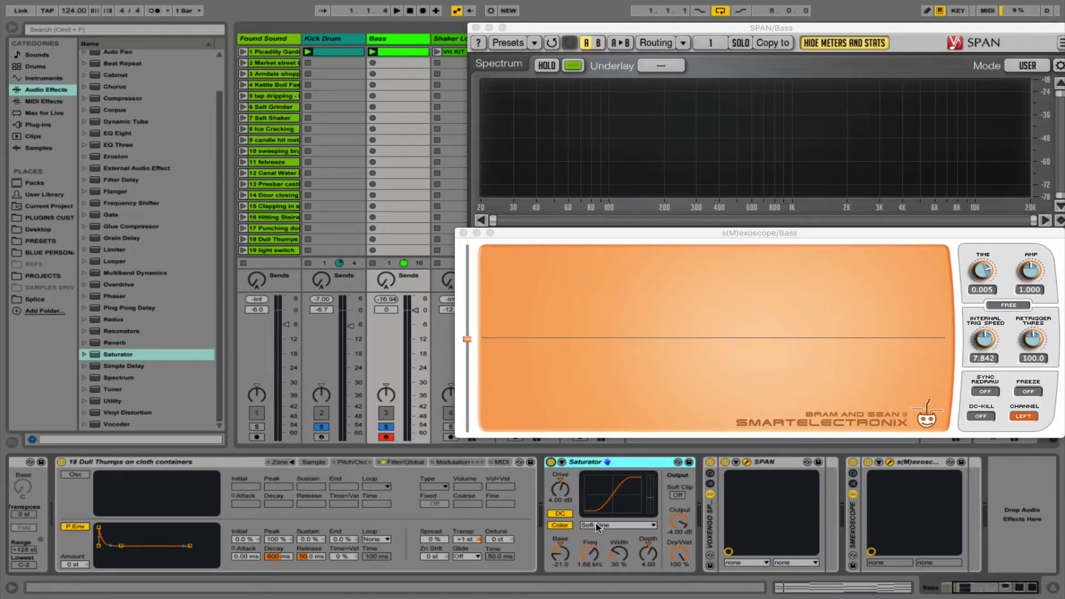
During playback, lower the Sampler filter's cutoff frequency to just under 300 Hz and raise its resonance to 31 %.
scroll(483, 530, left, 5)
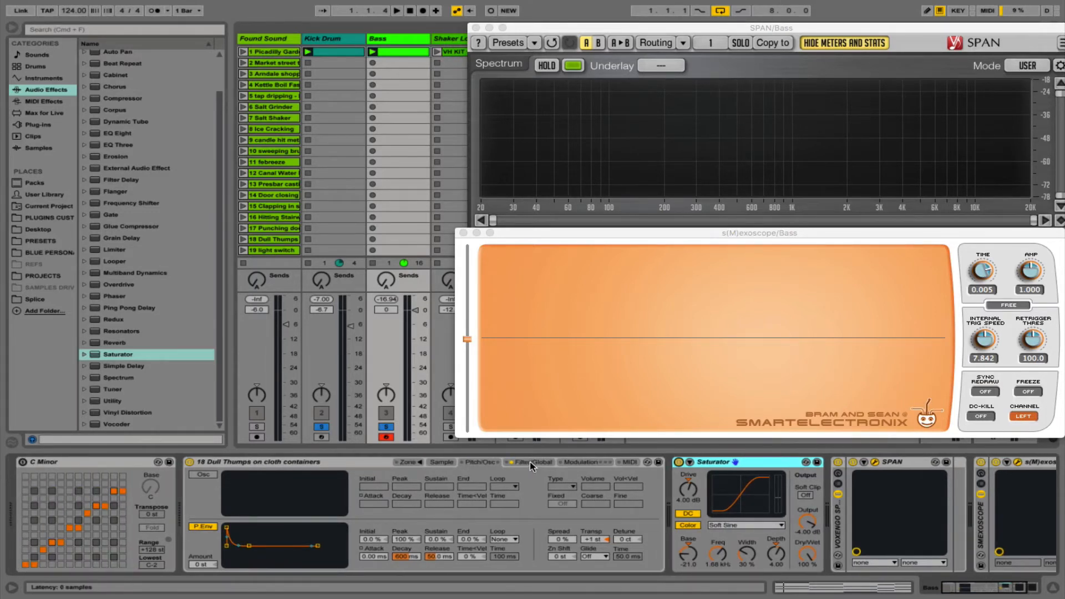
click(530, 461)
key(space)
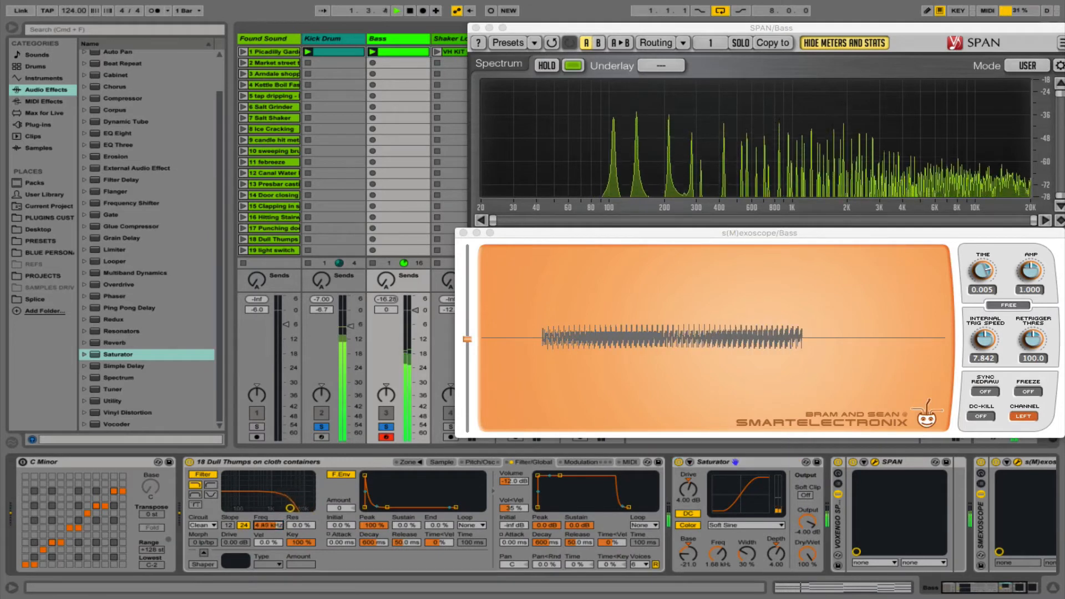
drag(268, 525, 268, 564)
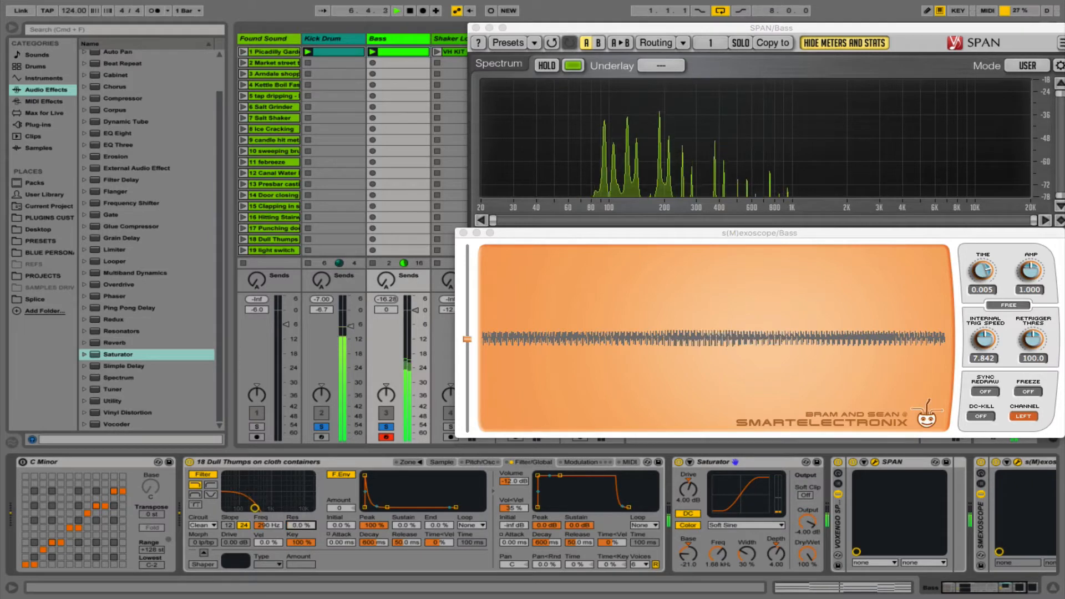
mouse_move(300, 525)
mouse_down()
mouse_move(300, 503)
mouse_move(301, 518)
mouse_up()
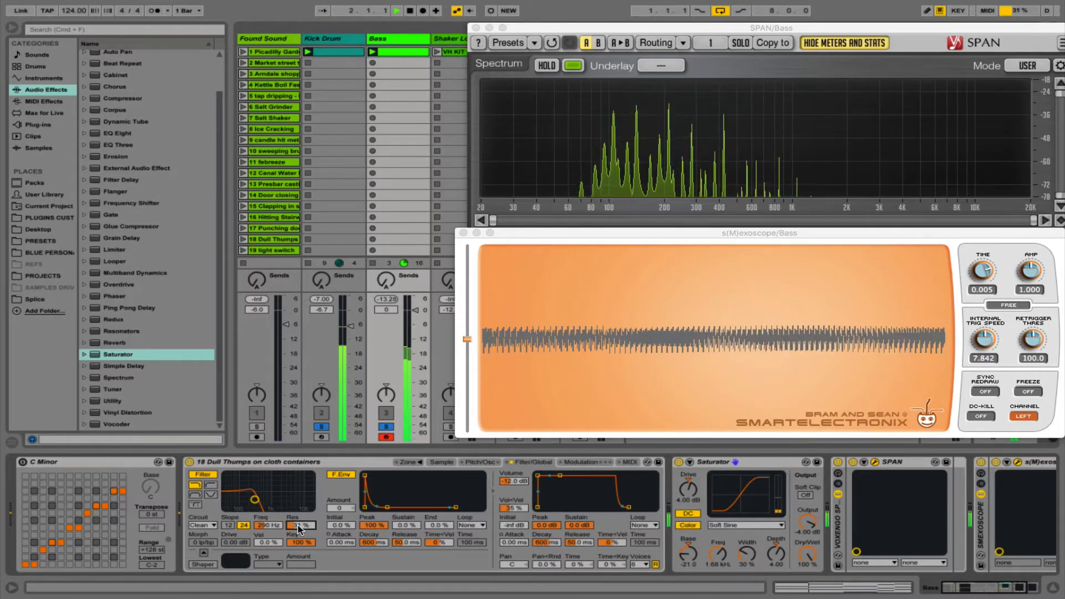
key(space)
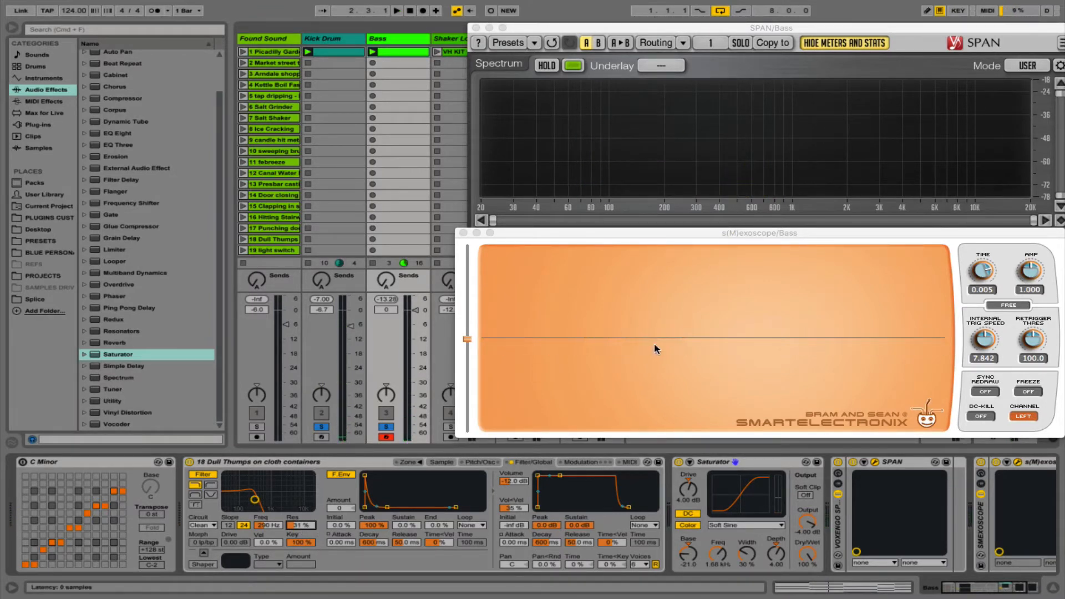
Modulate the Sampler filter with LFO 1, setting its frequency to 3.00 Hz and its filter amount to 6.00 while the clips play.
click(572, 463)
key(space)
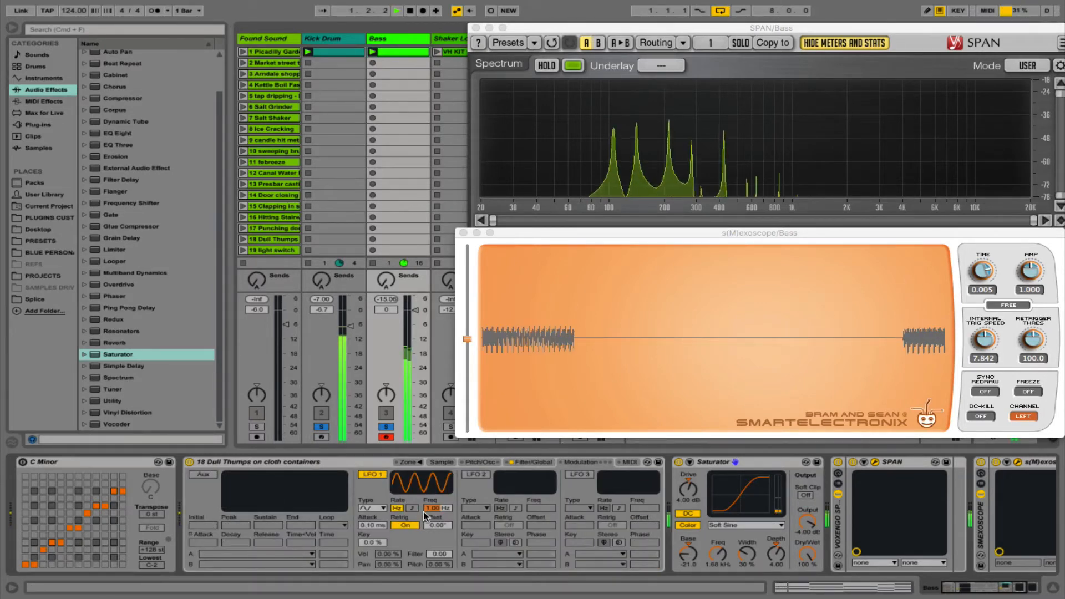
drag(434, 555, 435, 547)
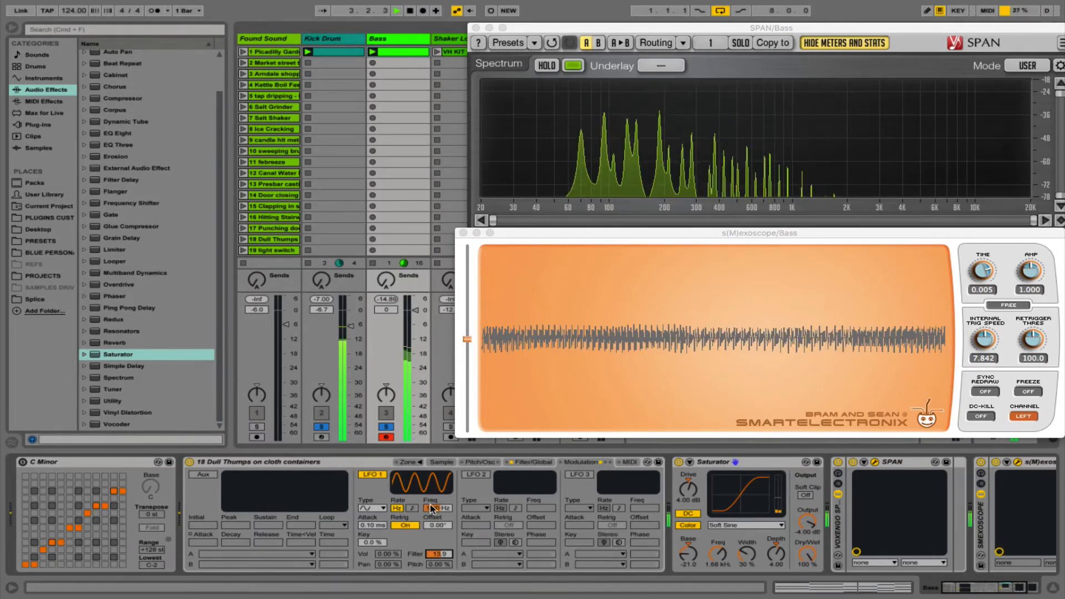
drag(435, 508, 434, 507)
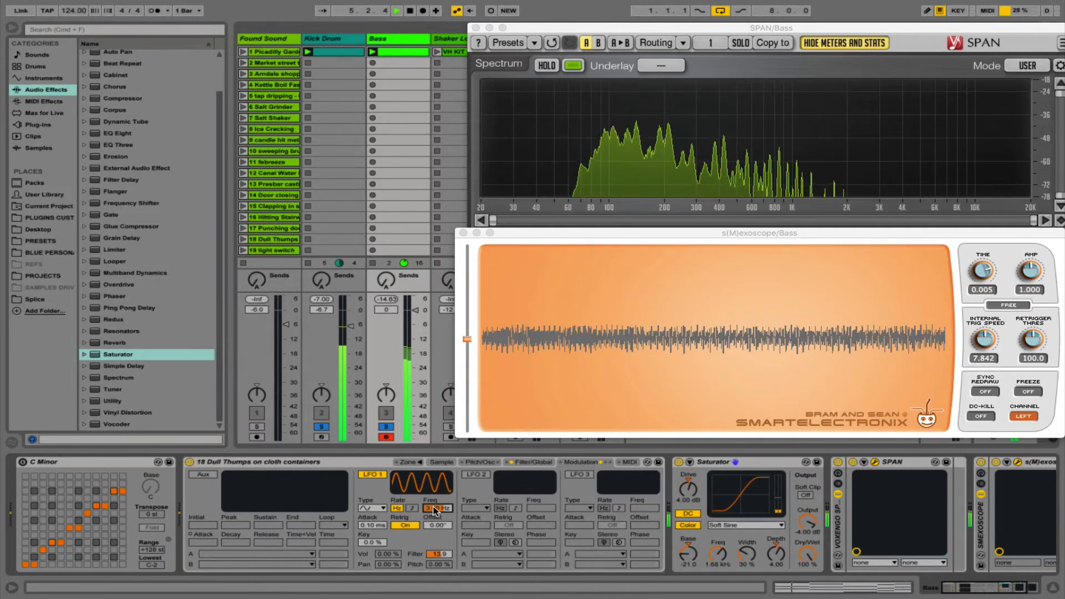
mouse_move(435, 553)
mouse_down()
mouse_move(435, 543)
mouse_move(434, 556)
mouse_up()
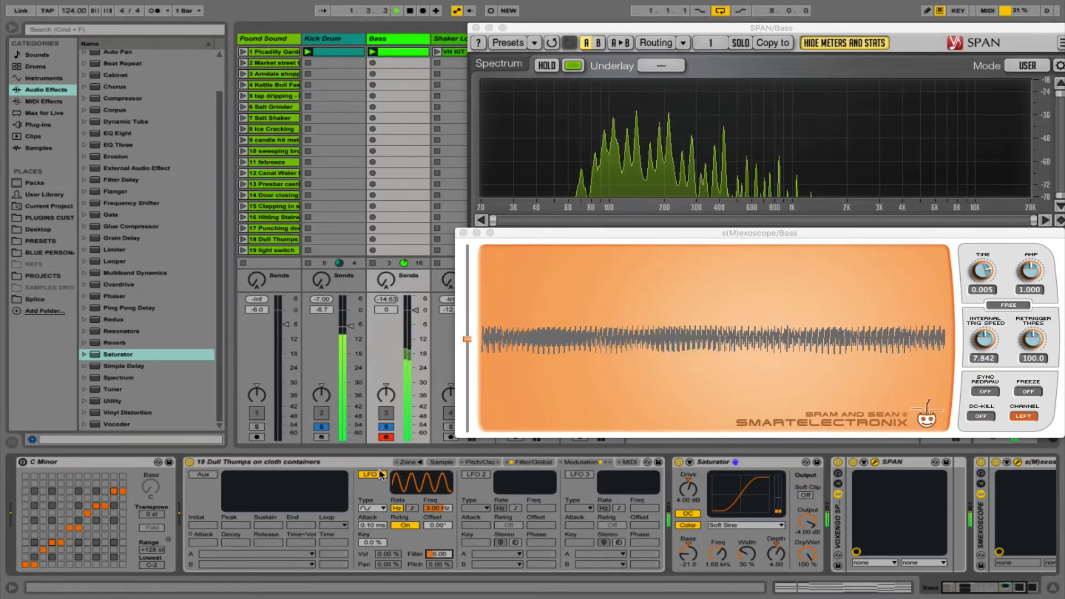
key(space)
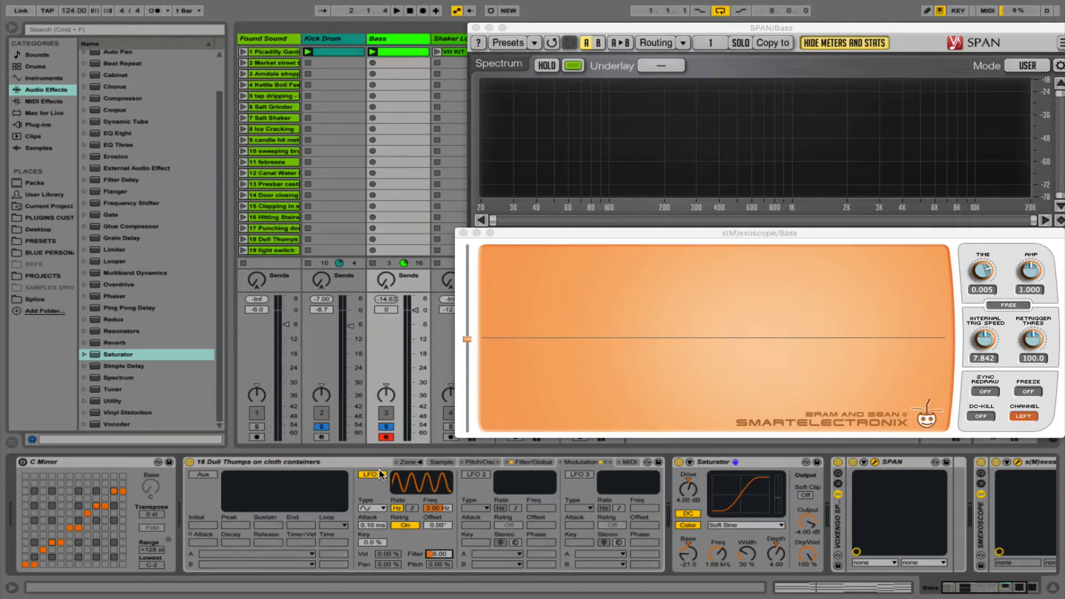
Insert a Compressor between the Saturator and SPAN with 10 ms attack, 50 ms release, -26.2 dB threshold and 2.25 dB output gain.
double_click(119, 98)
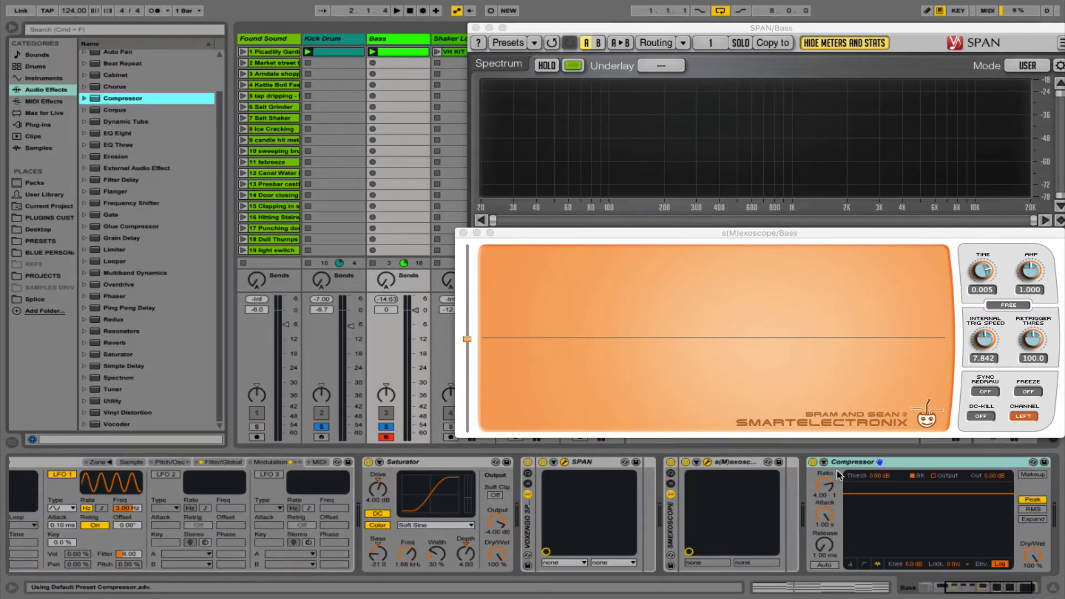
drag(850, 463, 507, 461)
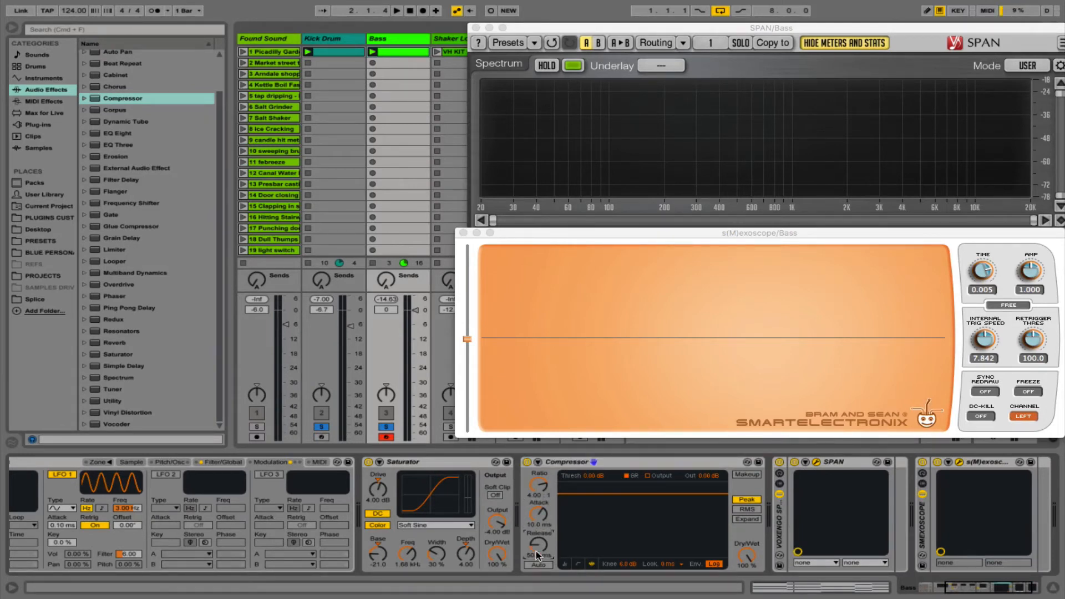
key(space)
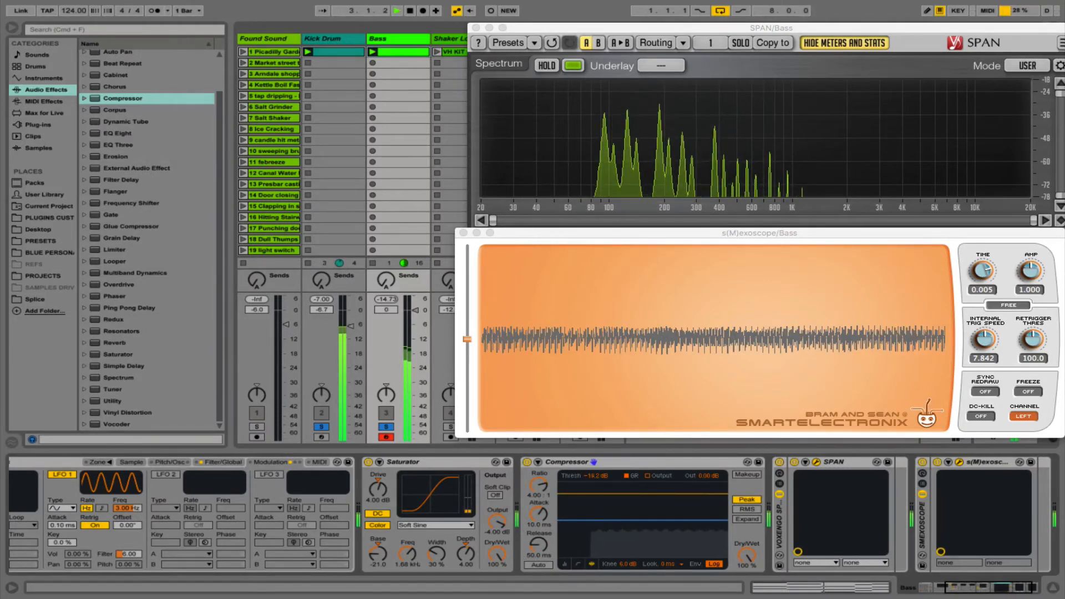
drag(643, 519, 642, 536)
drag(576, 535, 575, 537)
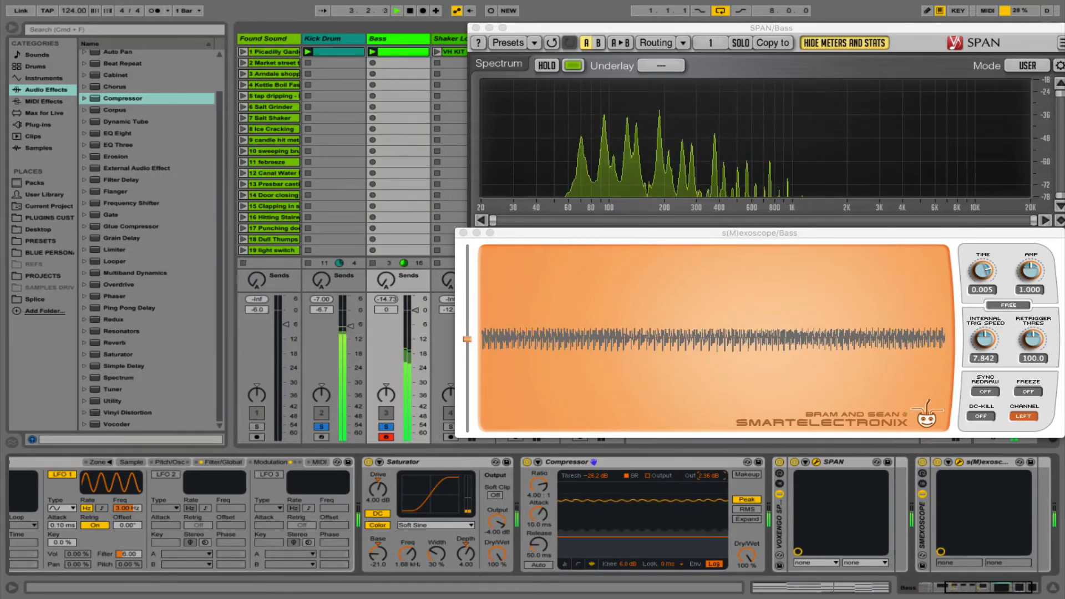
key(space)
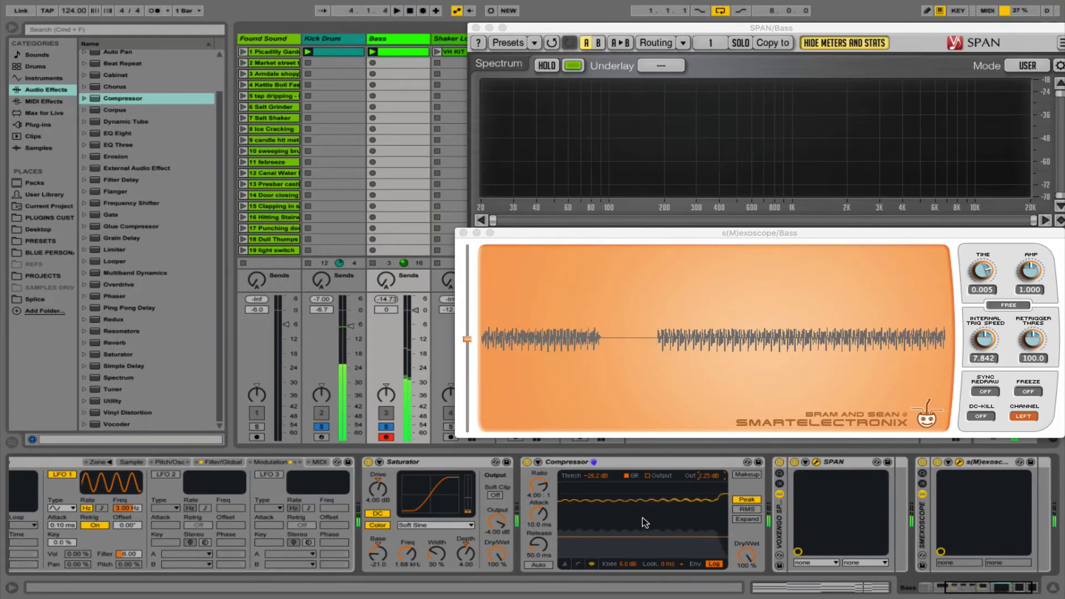
Duplicate the Compressor and enable sidechain on the copy with Kick Drum as its audio source.
scroll(642, 517, right, 3)
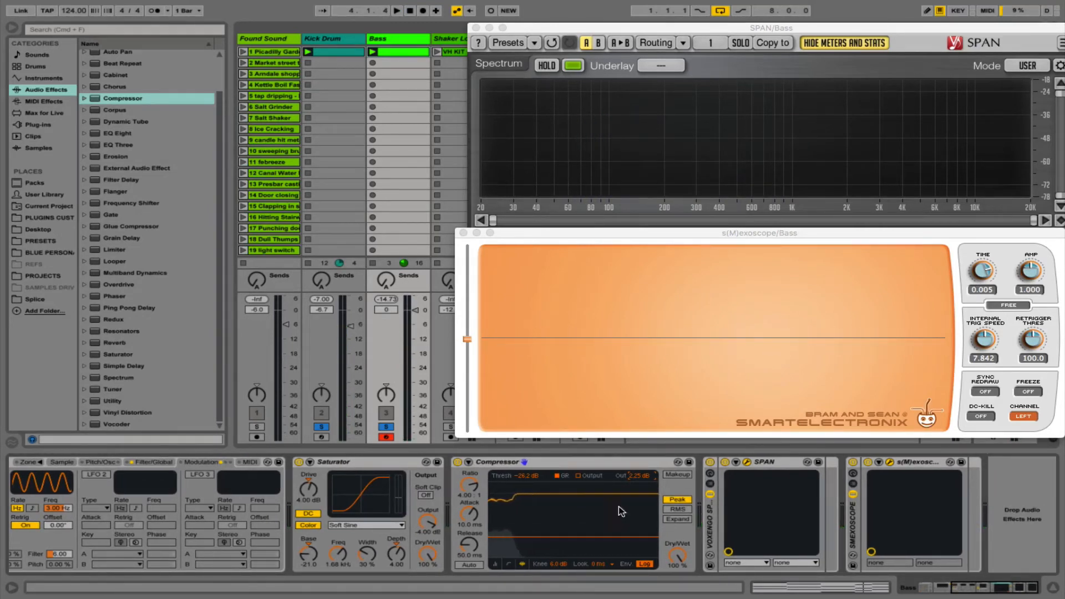
click(495, 463)
key(super+d)
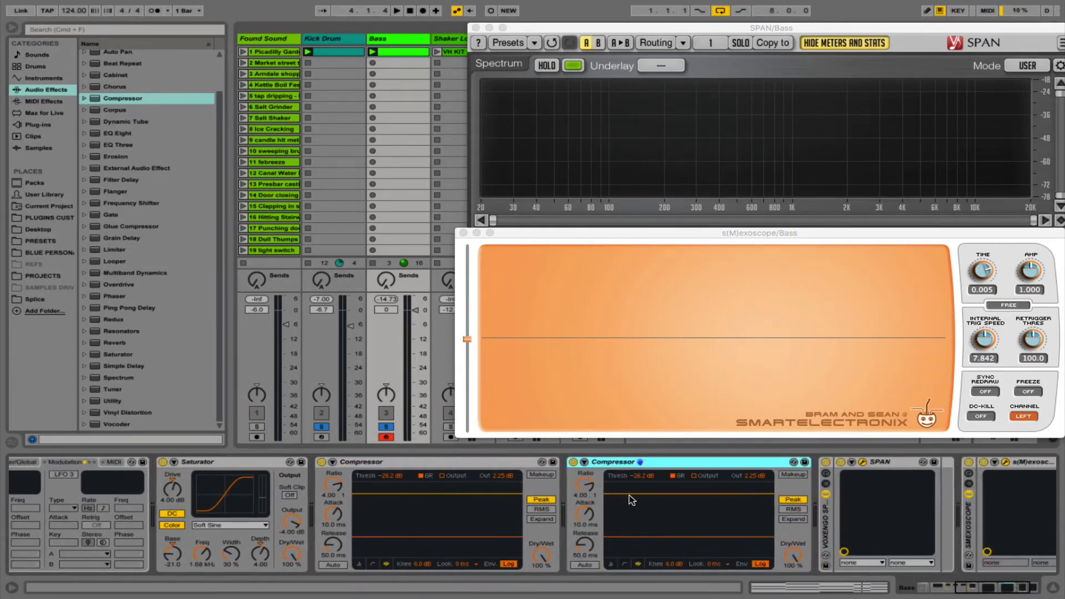
click(583, 463)
click(592, 474)
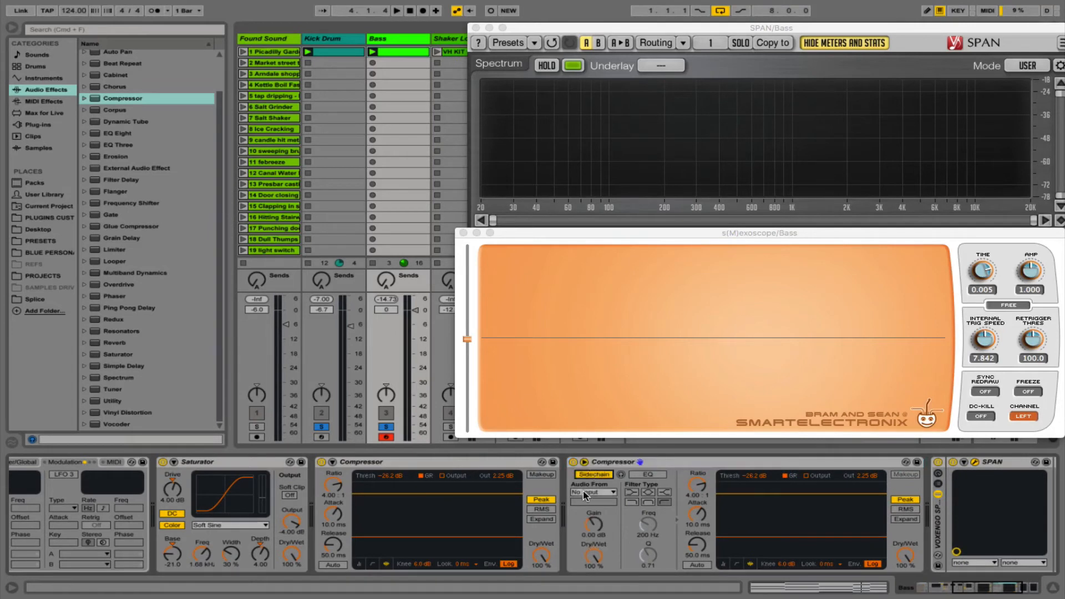
click(585, 491)
click(586, 508)
While the clips play, set the sidechain compressor's attack to 2 ms, lookahead to 1 ms and release to 121 ms.
key(space)
drag(604, 527, 605, 546)
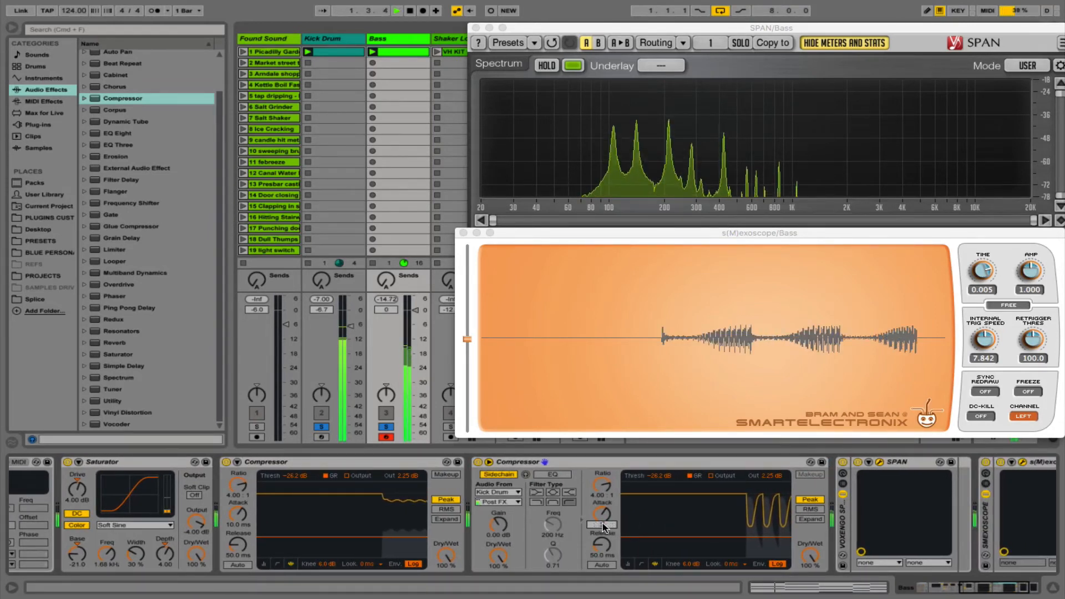
click(731, 563)
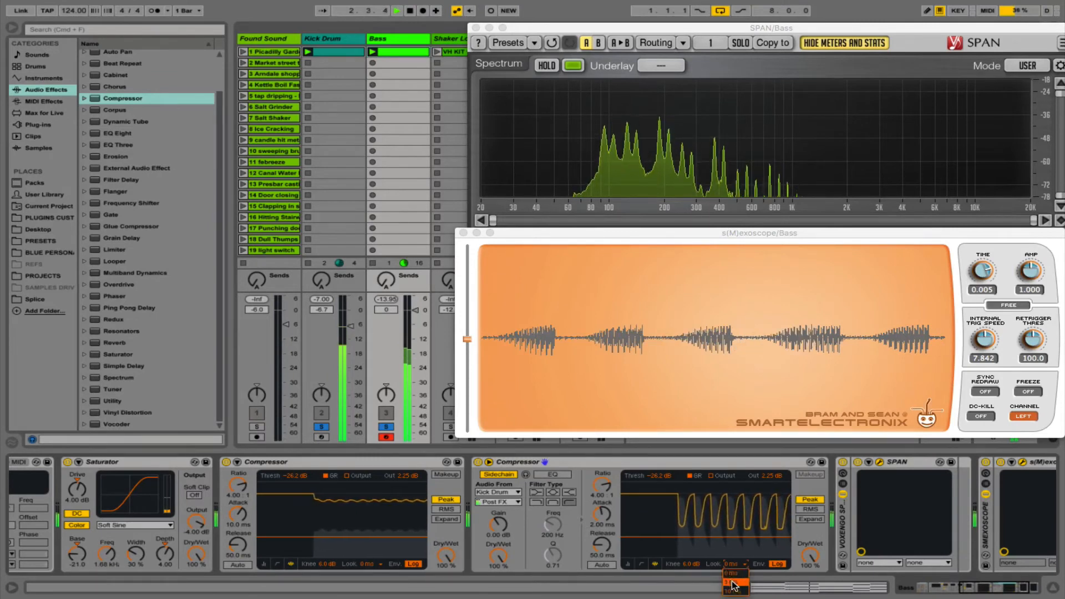
click(730, 581)
mouse_move(601, 549)
mouse_down()
mouse_move(601, 533)
mouse_move(599, 546)
mouse_up()
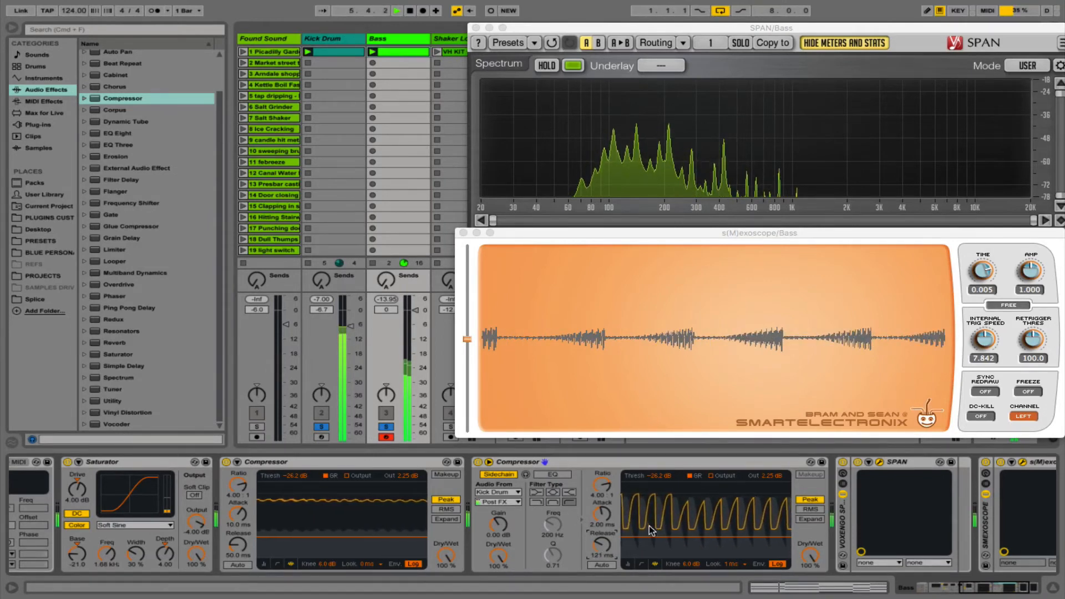
Reset the sidechain compressor's output gain to 0 dB and raise its threshold to just above -15 dB during playback.
click(767, 478)
key(Delete)
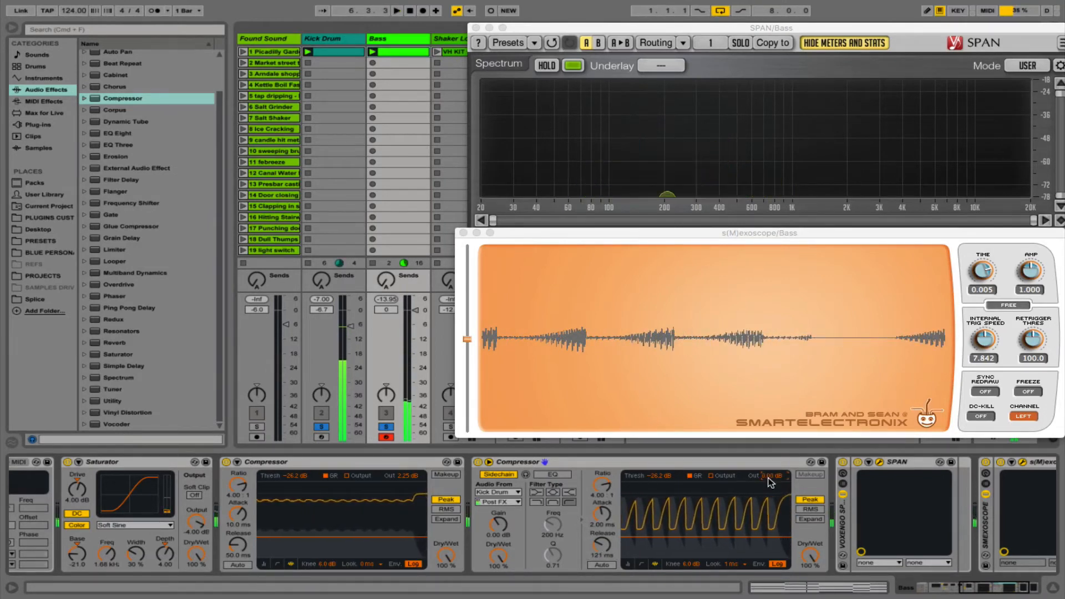
key(space)
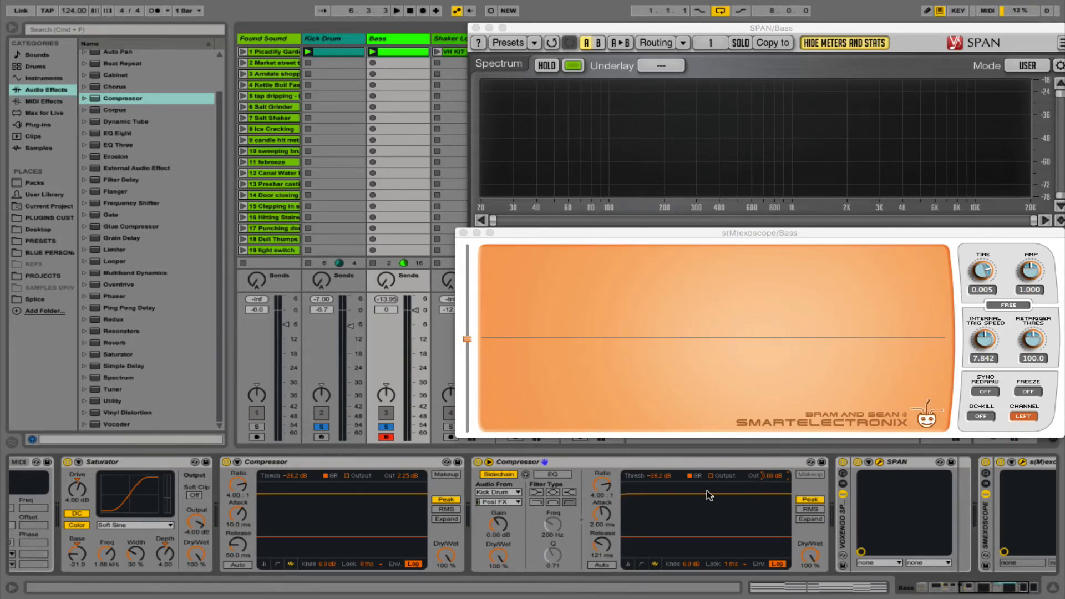
key(space)
drag(670, 537, 672, 521)
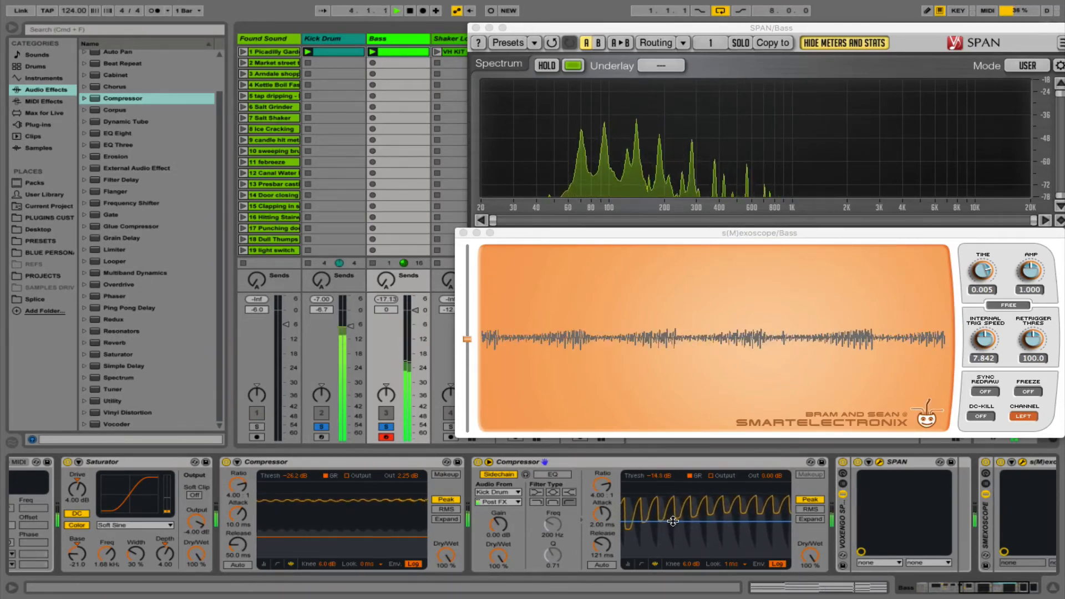
Bypass and re-enable the sidechain compressor during playback to compare the bass with and without ducking, then stop playback.
click(477, 462)
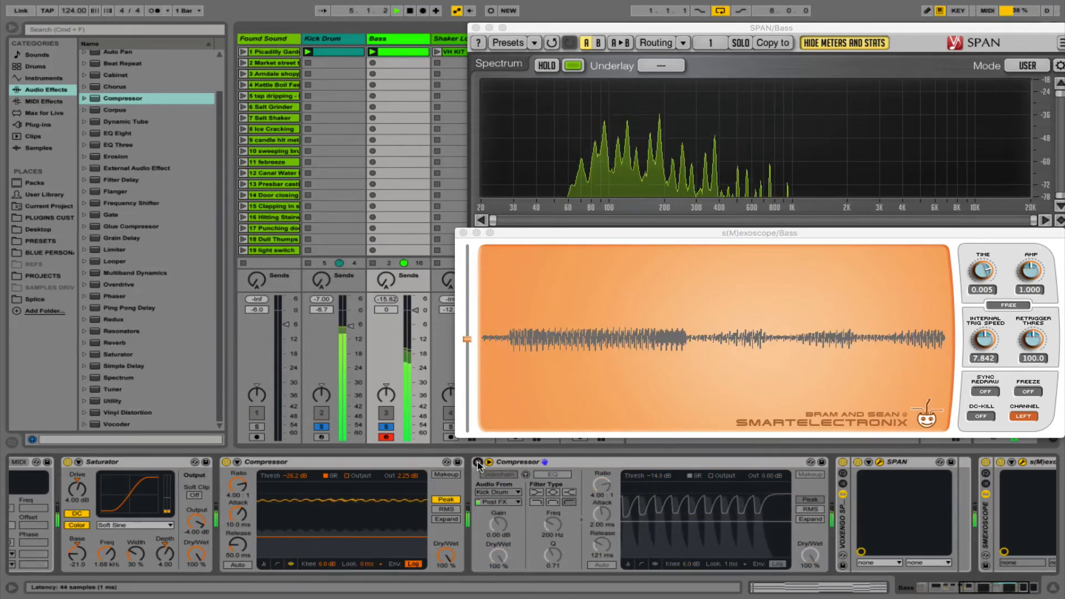
click(477, 462)
key(space)
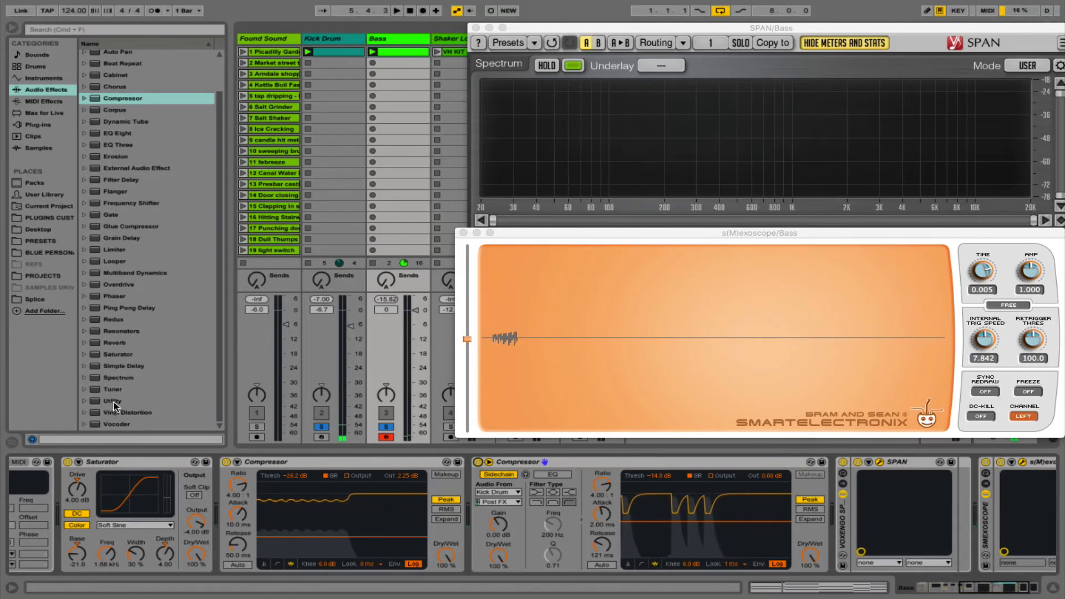
Insert a Utility between the sidechain compressor and SPAN and raise its gain to about 2.8 dB.
drag(112, 400, 784, 494)
scroll(784, 494, right, 5)
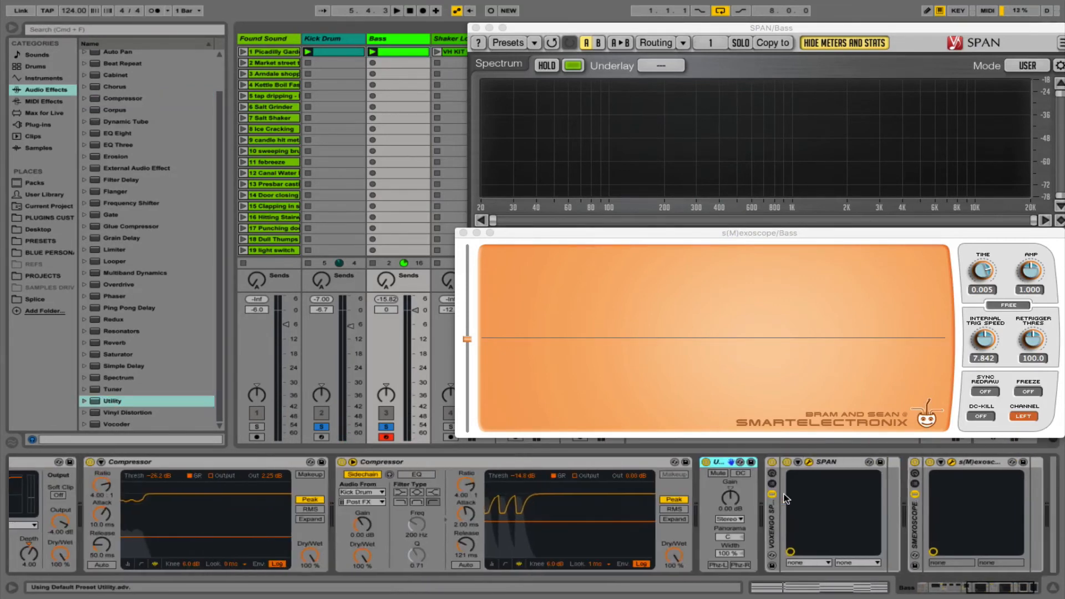
click(729, 498)
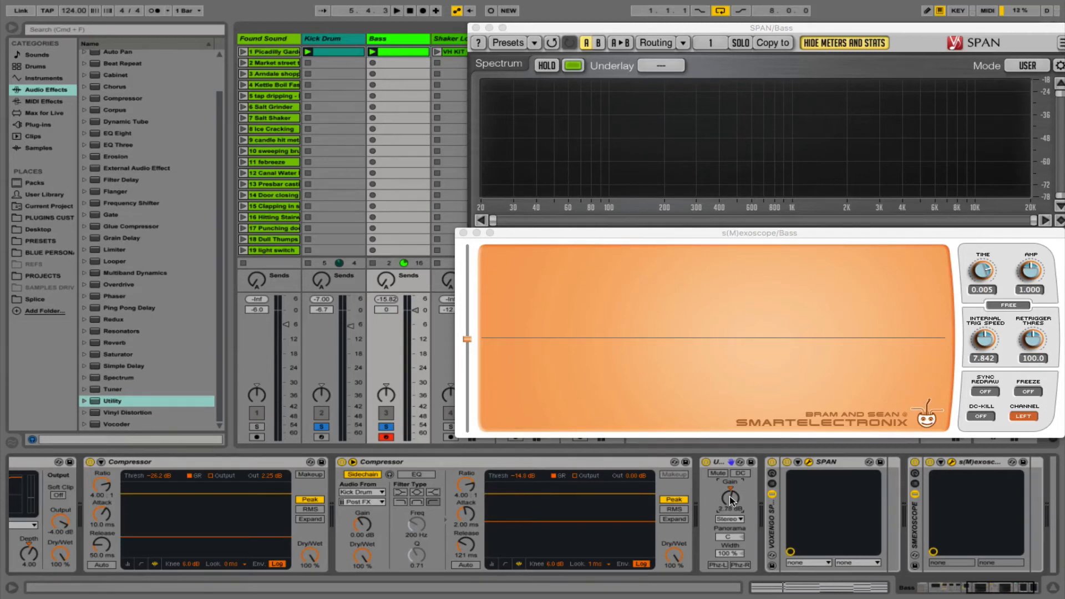
Play back the Bass chain with the added Utility, then stop and bring Sampler back into view.
scroll(723, 503, right, 3)
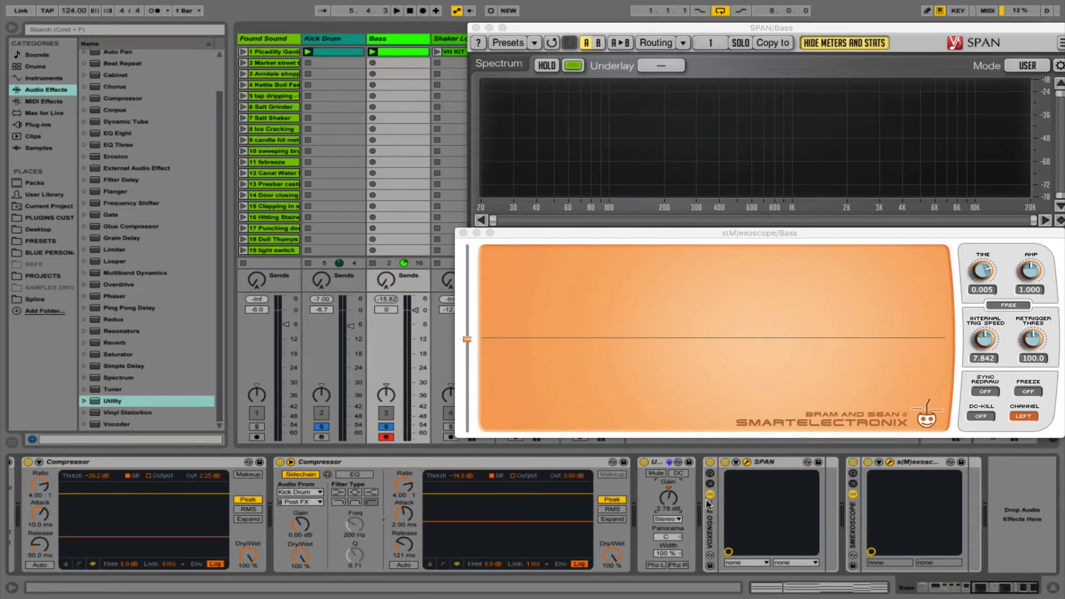
key(space)
scroll(376, 460, left, 1)
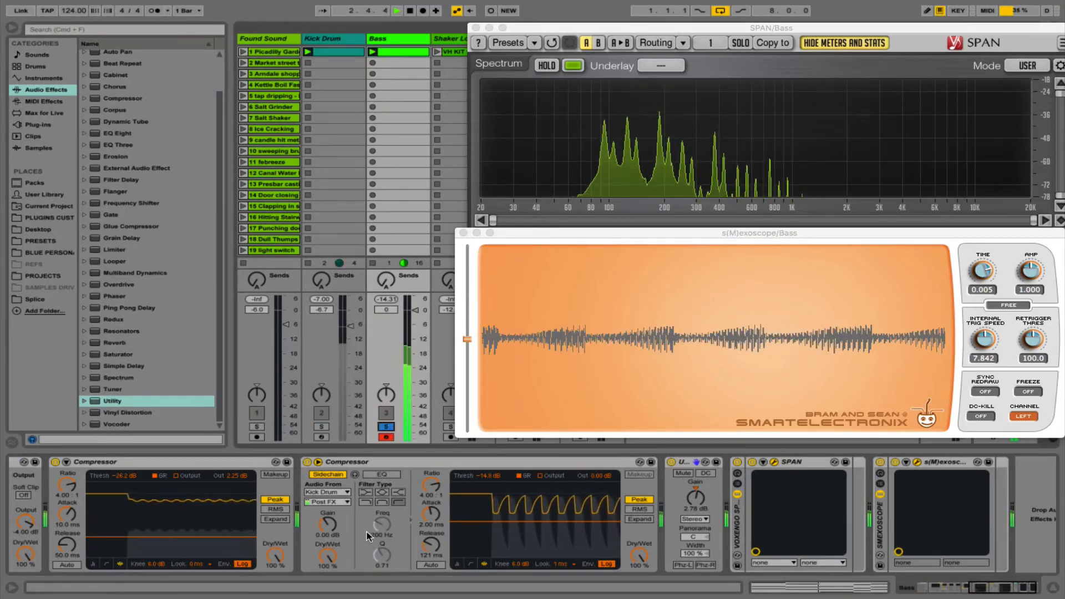
scroll(367, 535, left, 15)
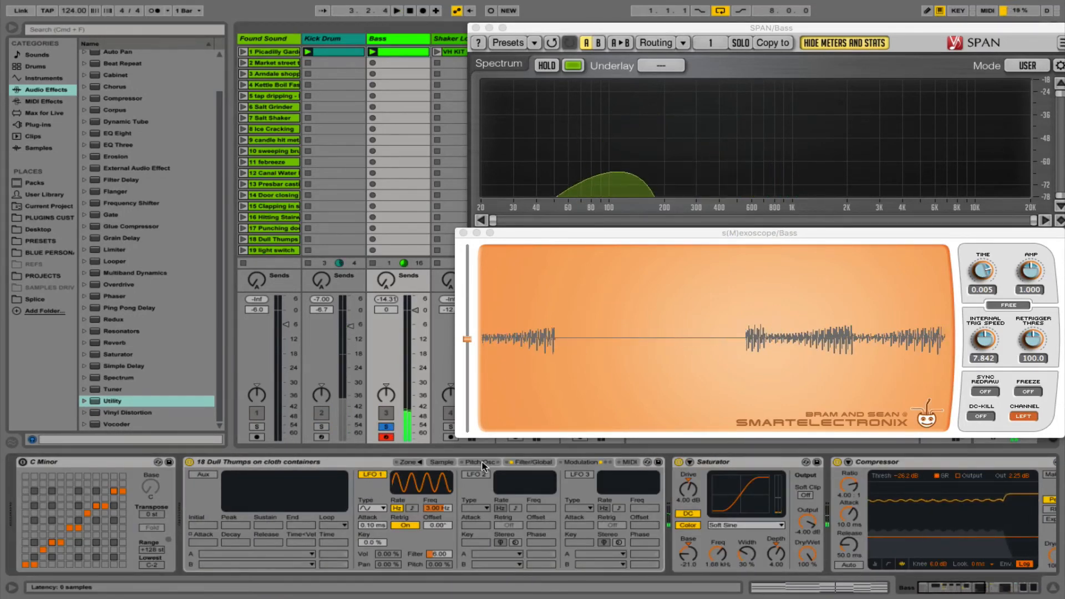
Audition the Bass instrument by playing notes from the computer keyboard, then briefly play the clips.
key(x)
key(a)
key(a)
key(a)
key(g)
key(k)
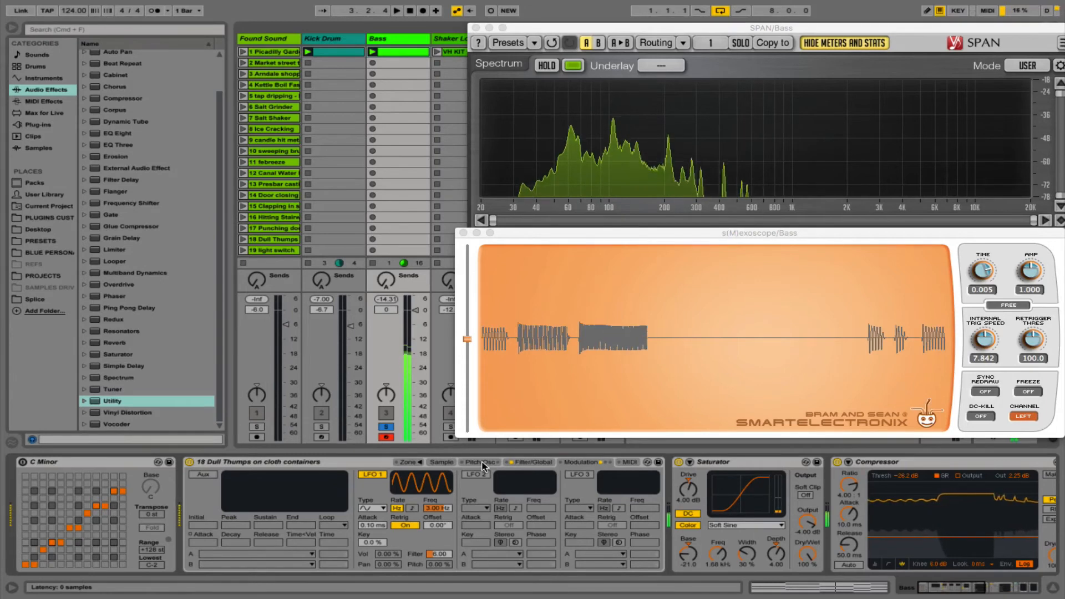
key(g)
key(k)
key(g)
key(k)
key(g)
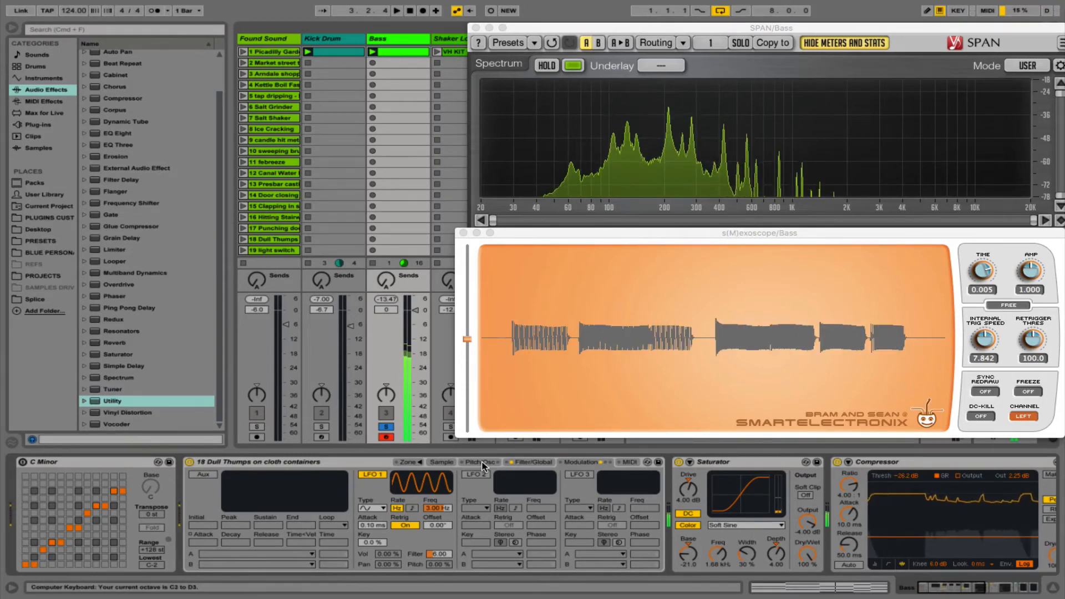
key(space)
key(space)
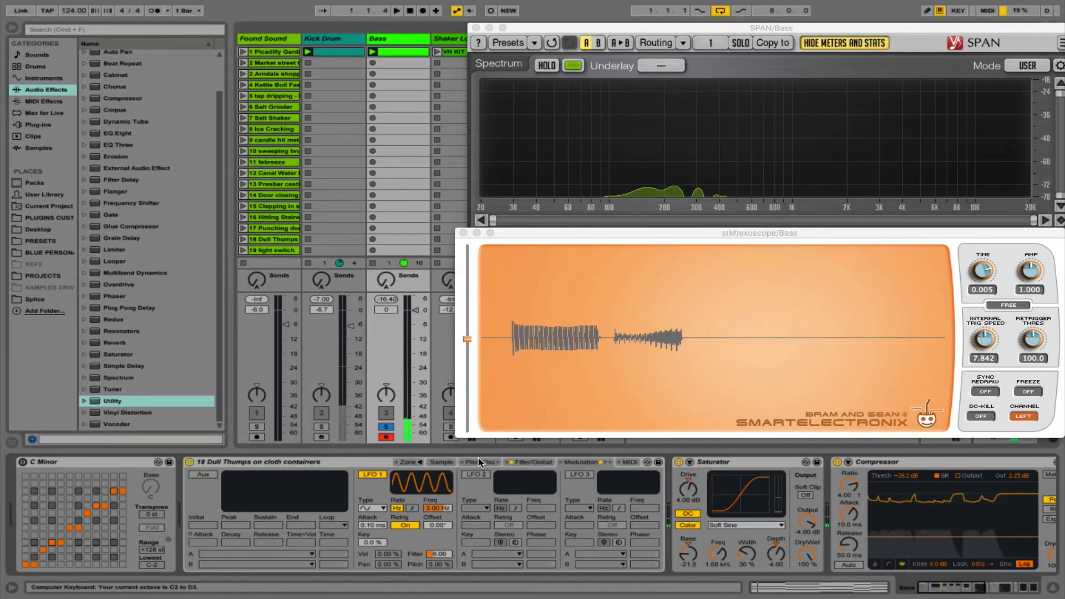
Show Sampler's Filter/Global settings and audition the Bass notes in a higher octave.
click(526, 463)
key(space)
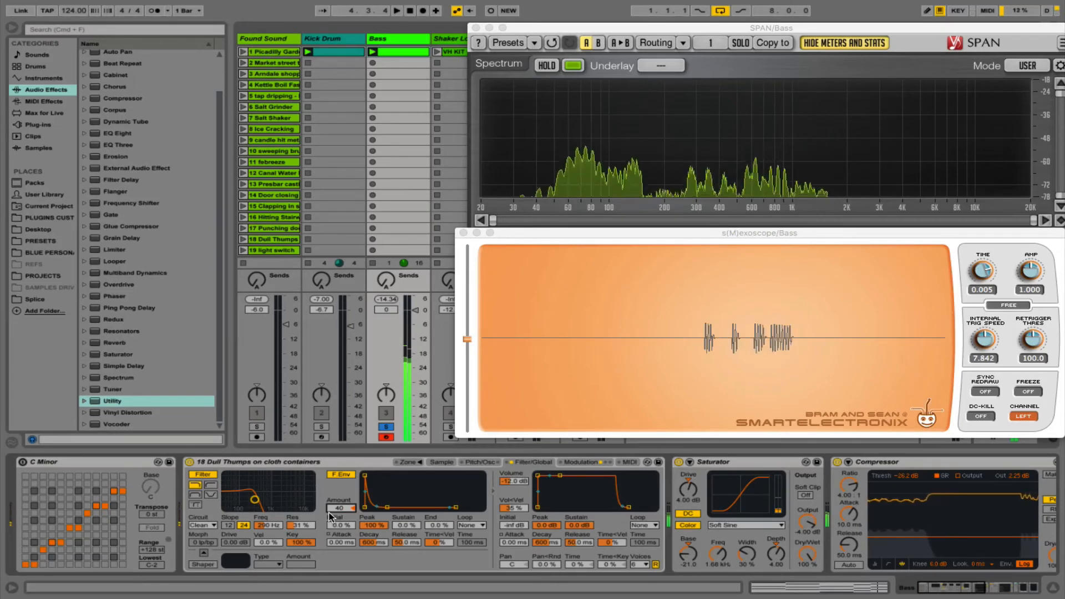
key(x)
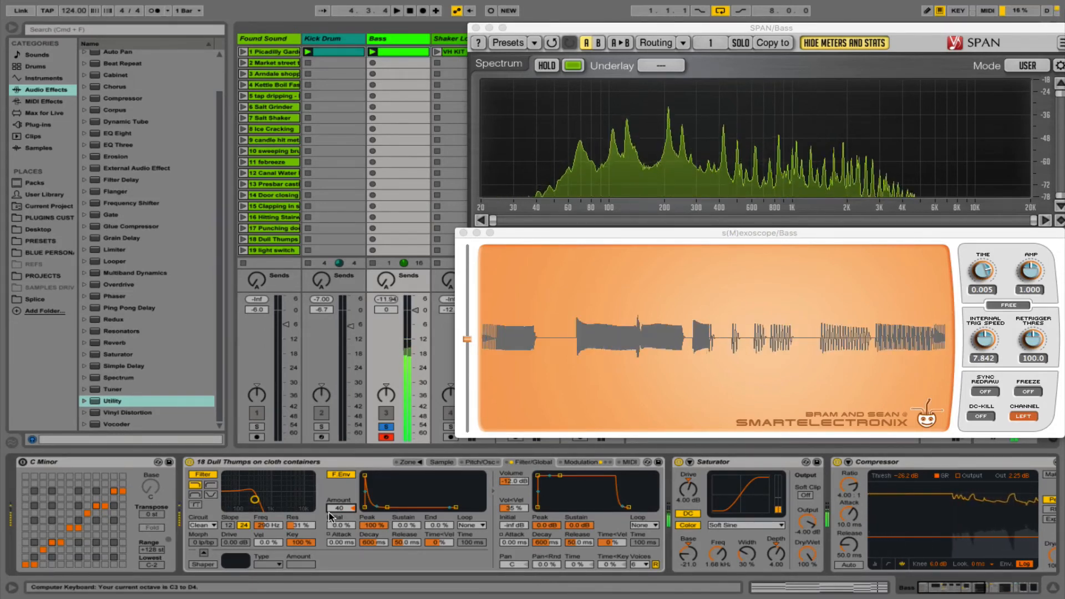
key(x)
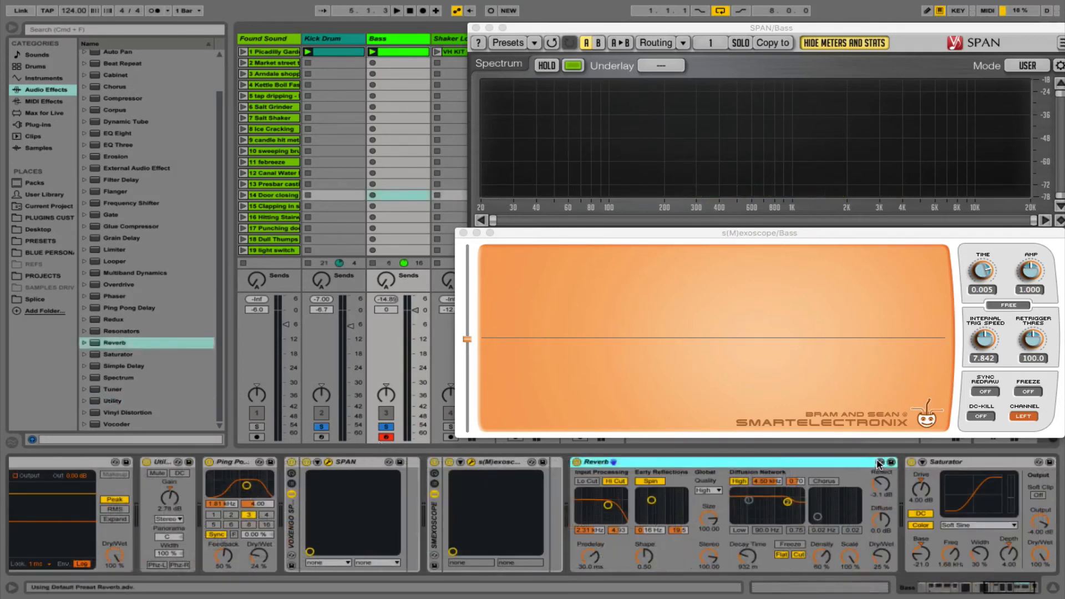
Swap the Reverb for the Concert Hall preset, set its dry/wet to 18 % and start playback.
key(q)
drag(881, 559, 881, 594)
key(space)
Raise the drive of the Saturator after the reverb to 12 dB and lower its output to about -14 dB.
click(946, 461)
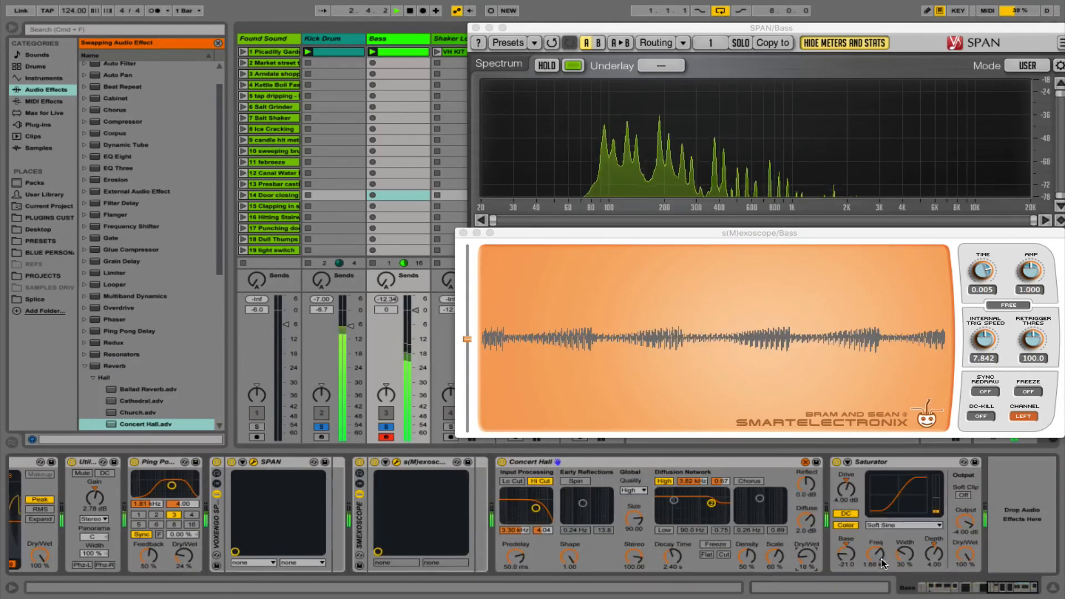
key(space)
key(space)
drag(846, 490, 845, 471)
drag(965, 521, 965, 540)
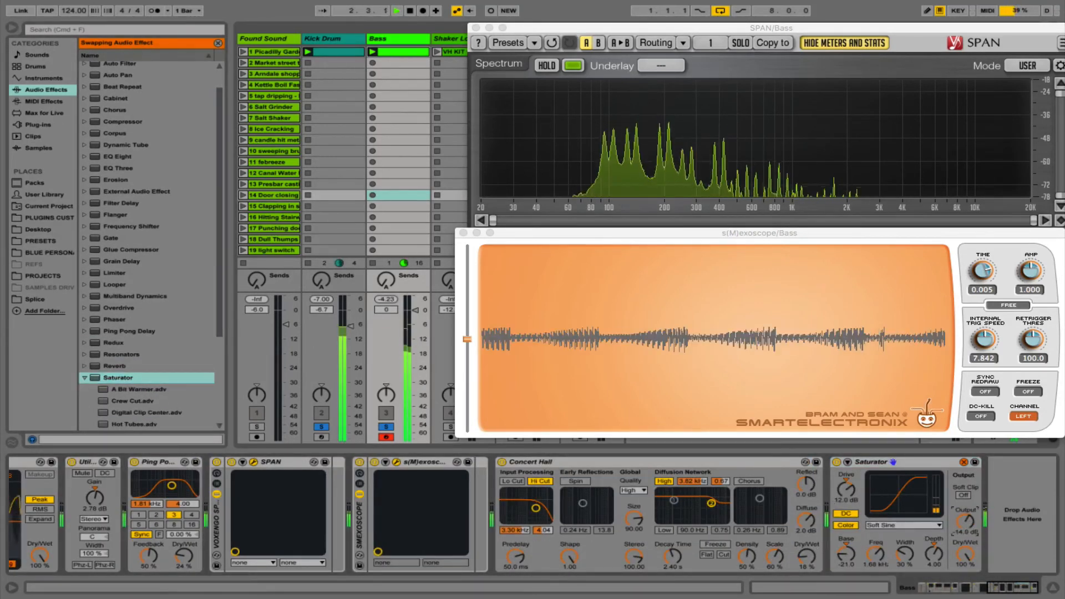
Change the last Saturator's curve to Analog Clip, set drive to 28 dB and output to -16 dB, then stop playback.
click(904, 525)
click(893, 528)
drag(846, 491, 846, 475)
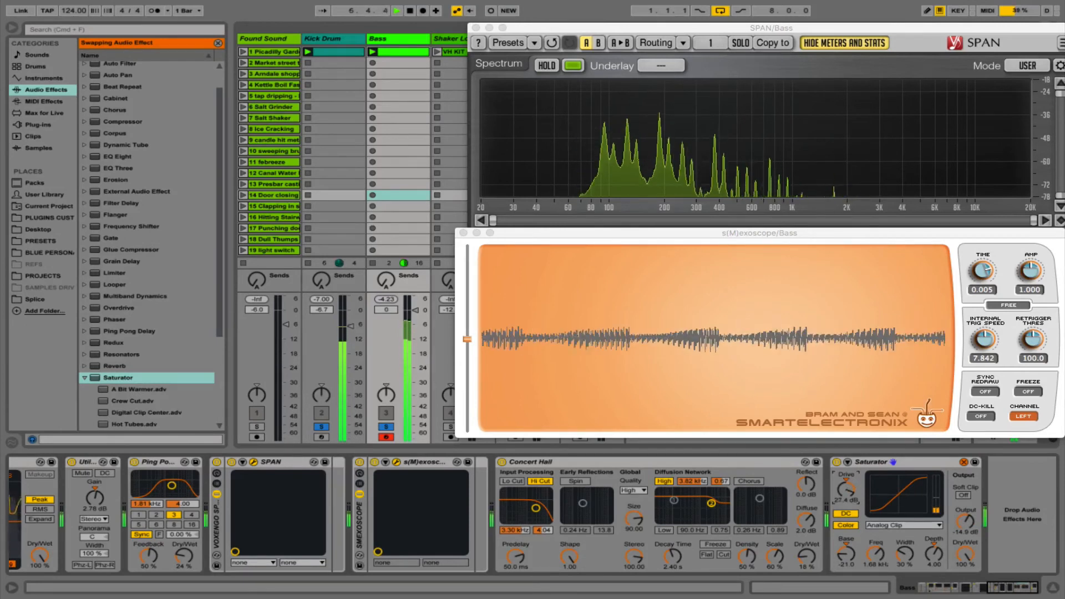
drag(964, 519, 964, 523)
key(space)
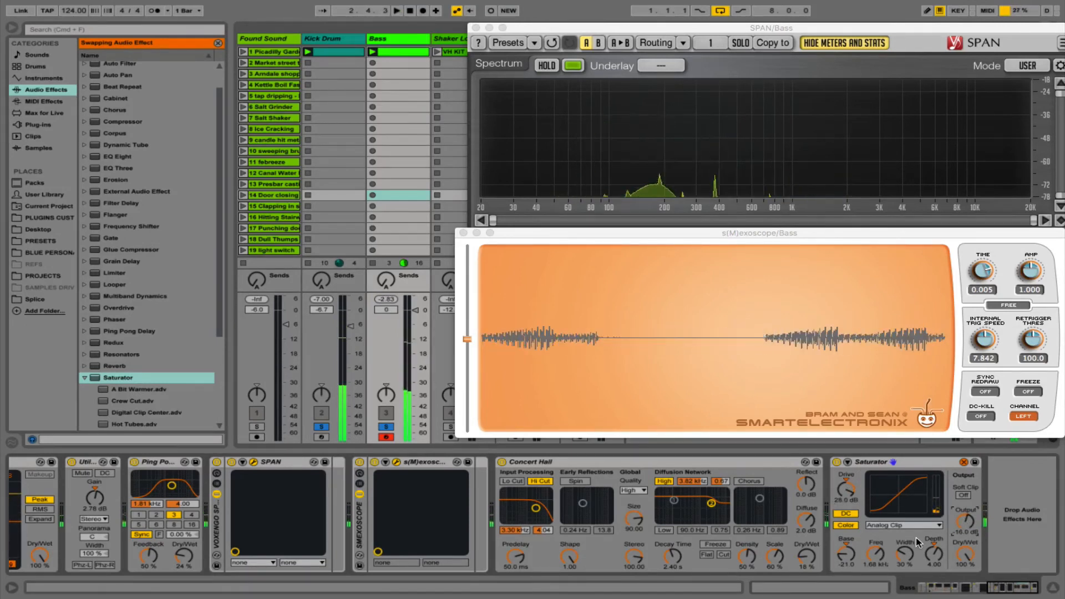
Load KICKSTART.adg from the custom plugins' DYNAMICS folder onto Bass and set its mix to 50% during playback.
click(49, 217)
click(84, 171)
click(85, 89)
double_click(137, 147)
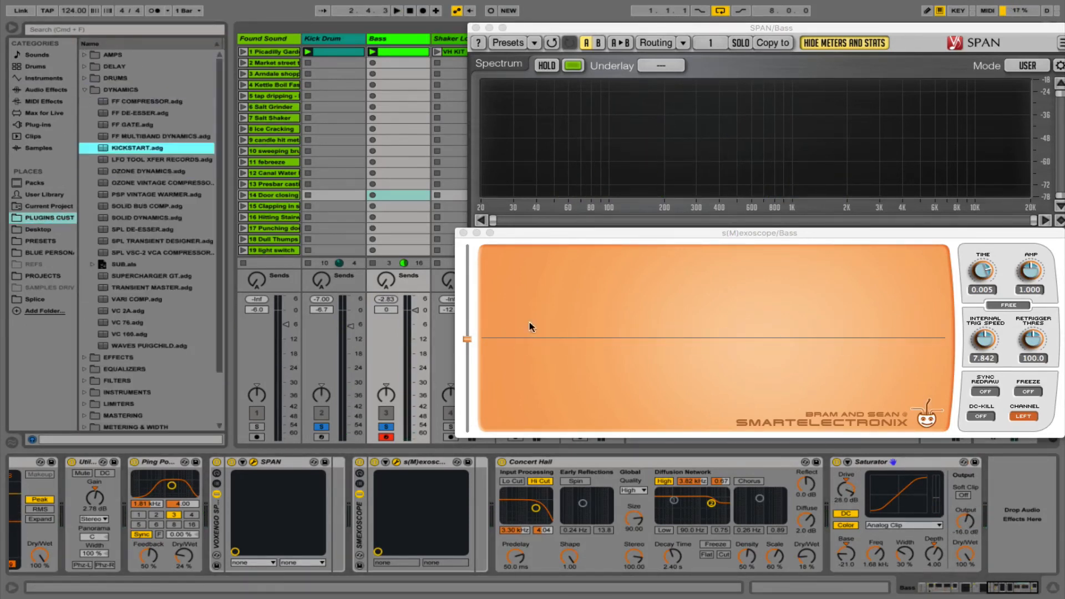
key(space)
drag(539, 351, 539, 339)
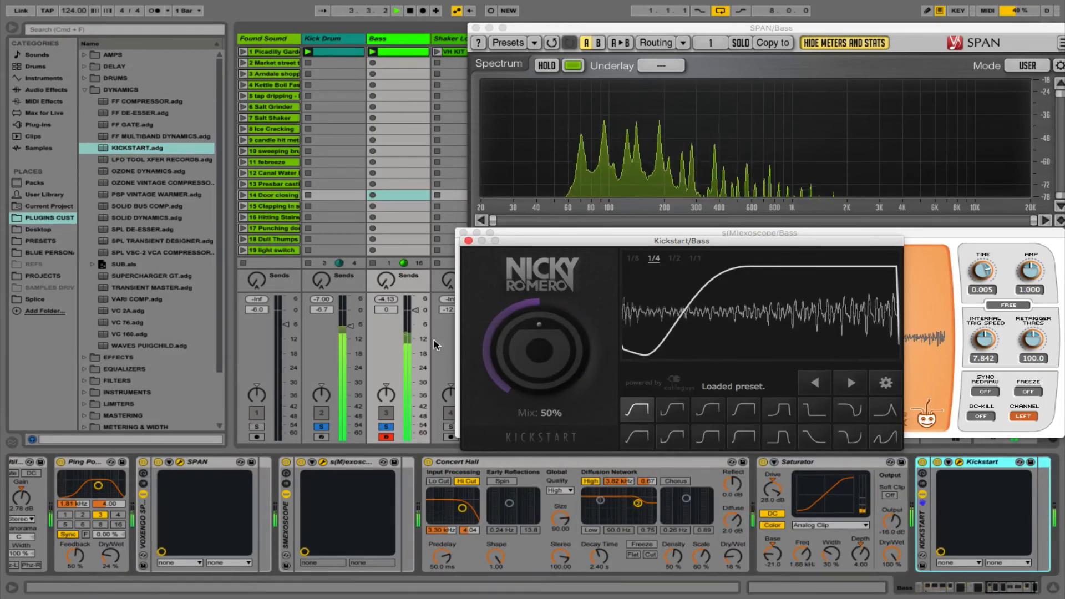
Lower the Bass track volume to -4.6 dB, stop playback and close the Kickstart, s(M)exoscope and SPAN windows.
drag(415, 310, 414, 321)
key(space)
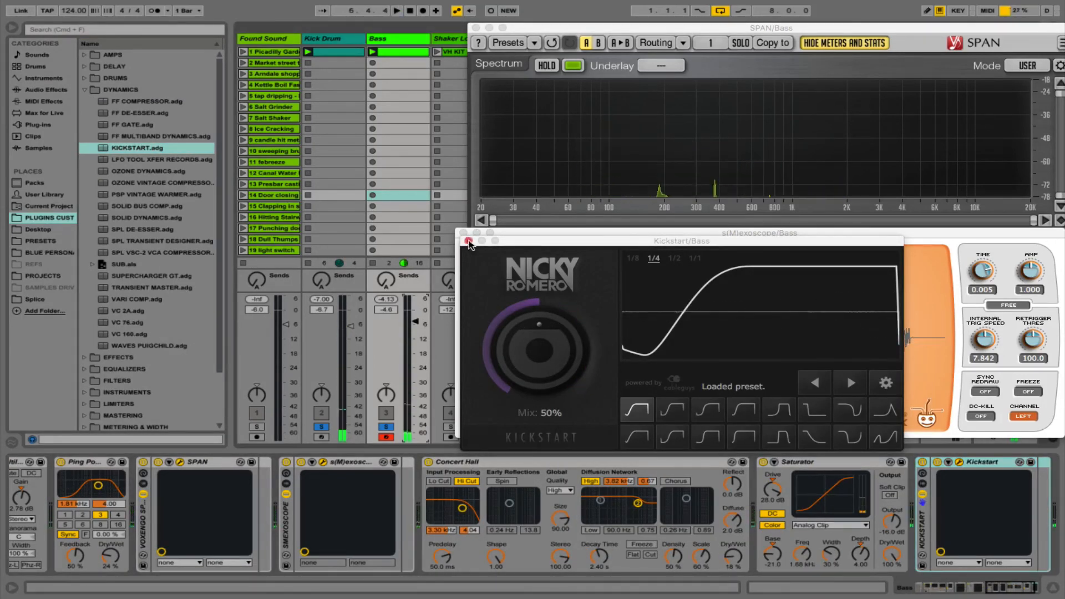
click(468, 241)
click(463, 233)
click(475, 28)
Place the Bass chord clip in the arrangement at bar 9 and extend it to bar 63.
key(space)
drag(393, 53, 314, 244)
key(space)
key(Tab)
key(Tab)
click(390, 63)
key(Tab)
click(322, 230)
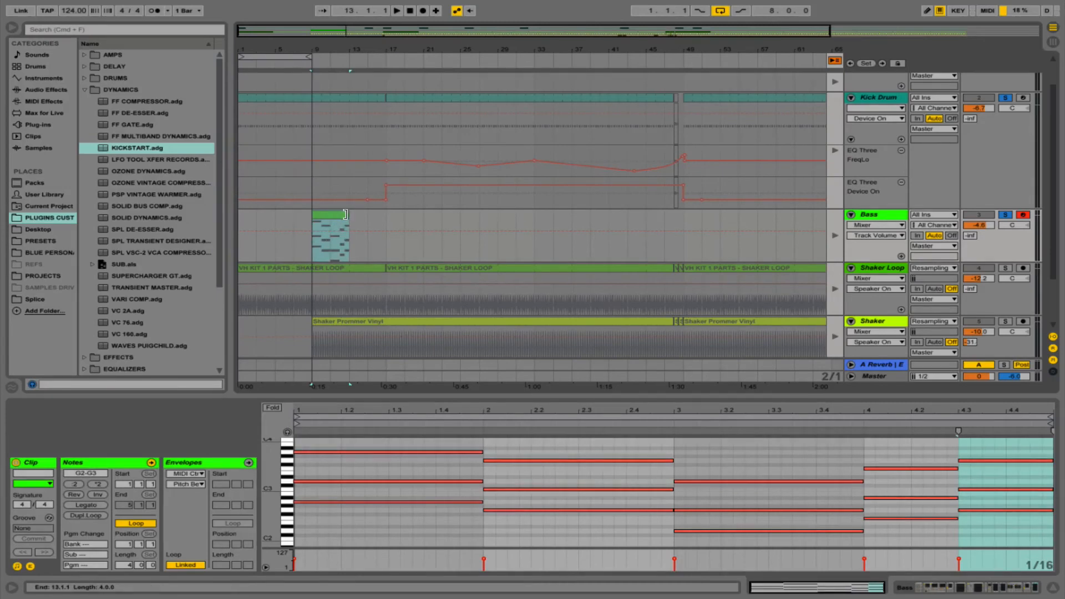
drag(345, 214, 812, 214)
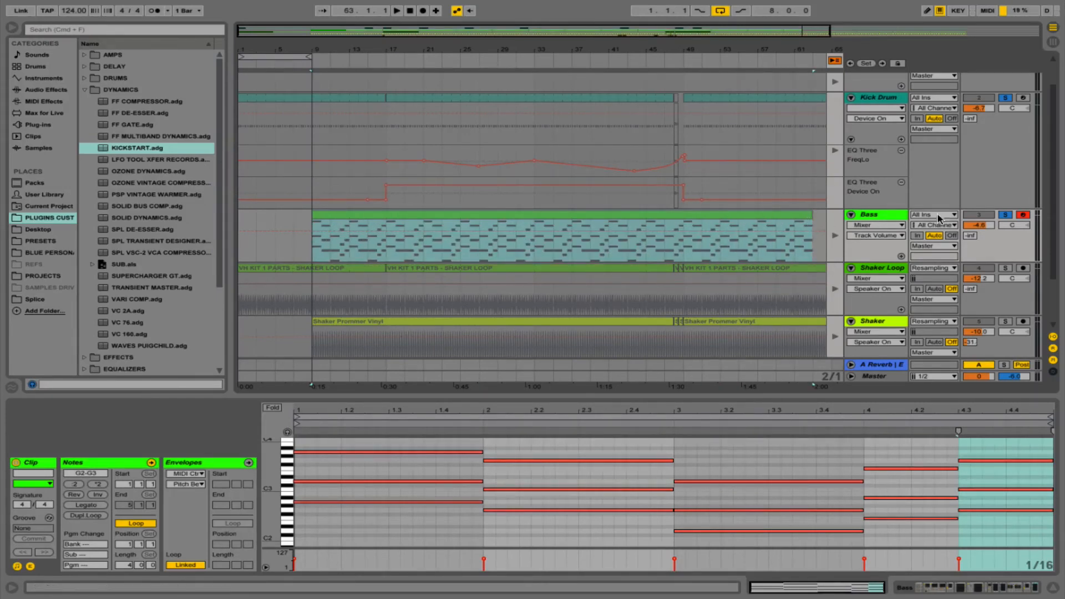
Return all tracks to arrangement playback, play from bar 9 and clear the track solos.
click(834, 63)
click(318, 249)
scroll(315, 232, down, 2)
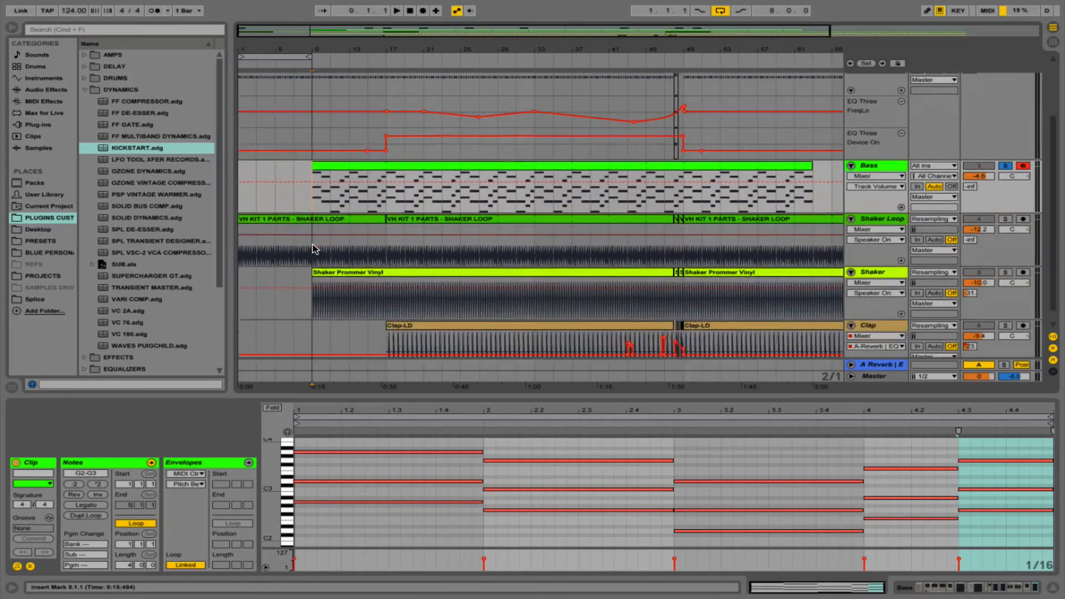
key(space)
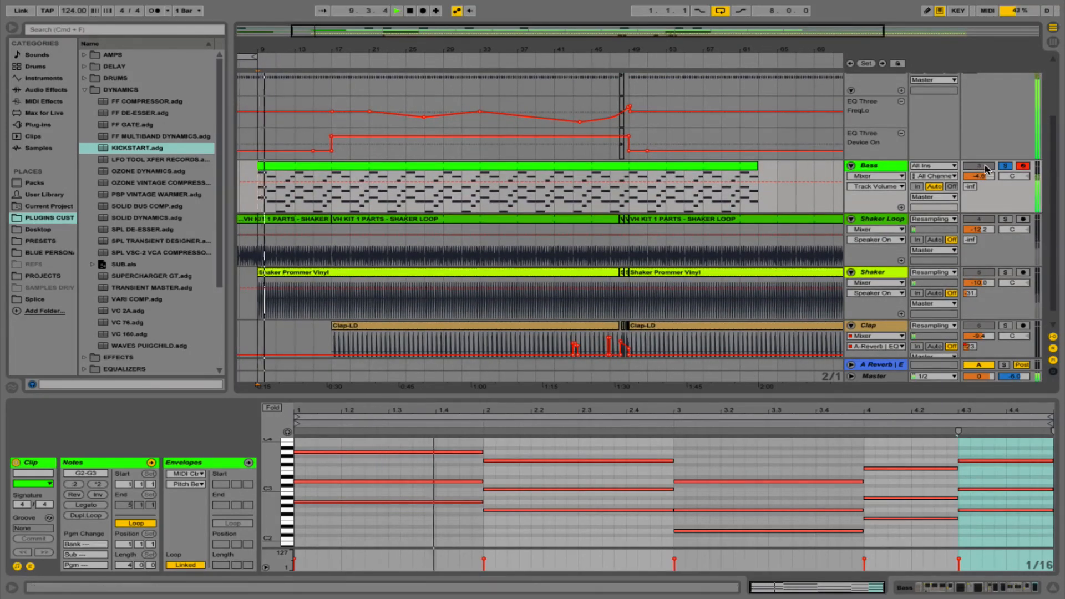
click(1004, 165)
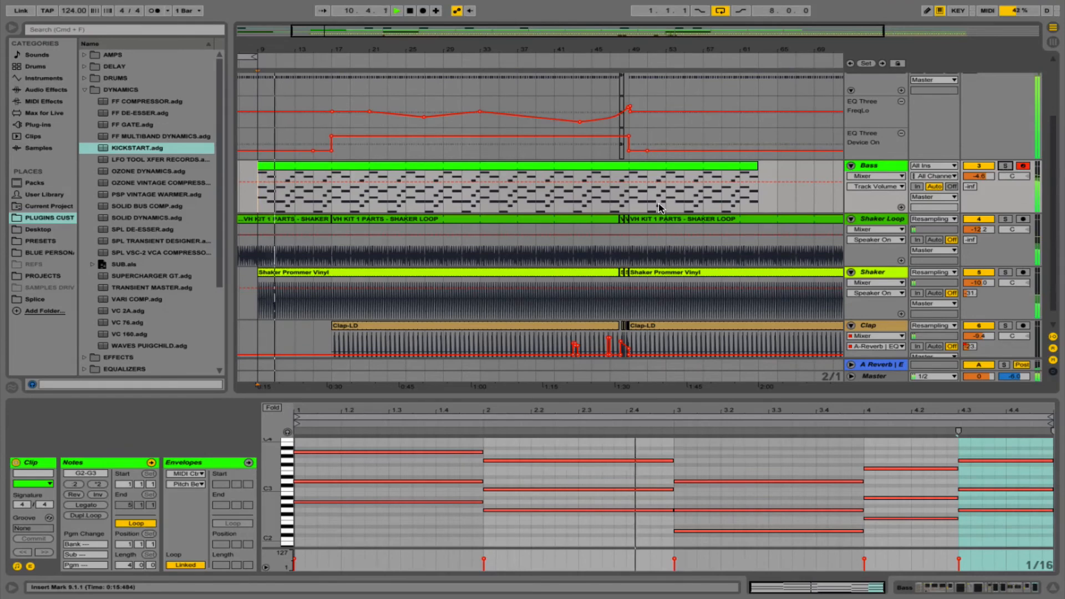
Show the Bass device chain and open Sampler's Filter Freq automation in a new lane.
key(shift+Tab)
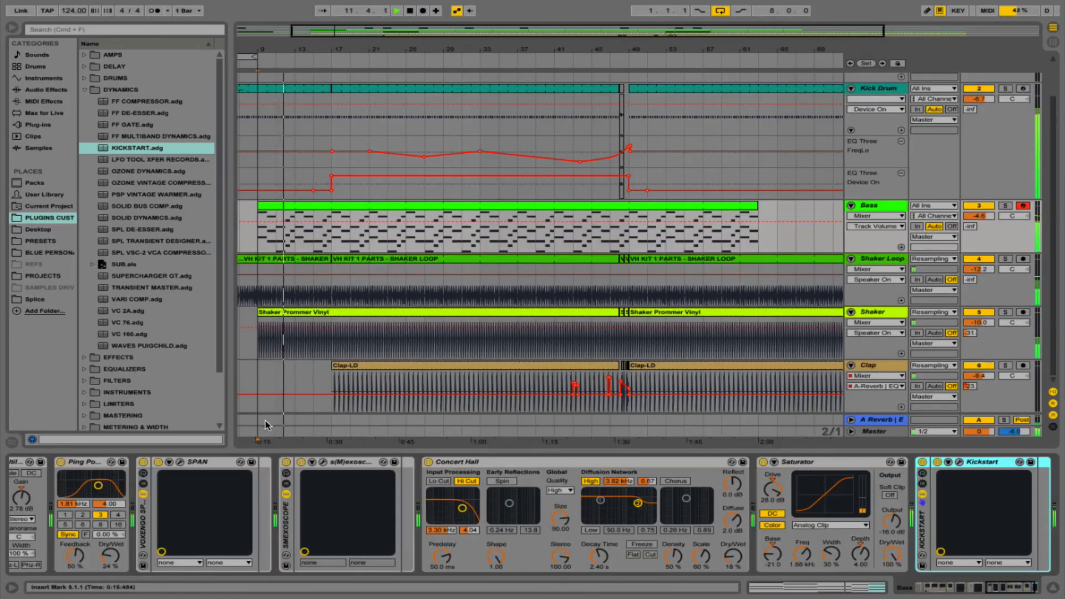
scroll(133, 504, left, 20)
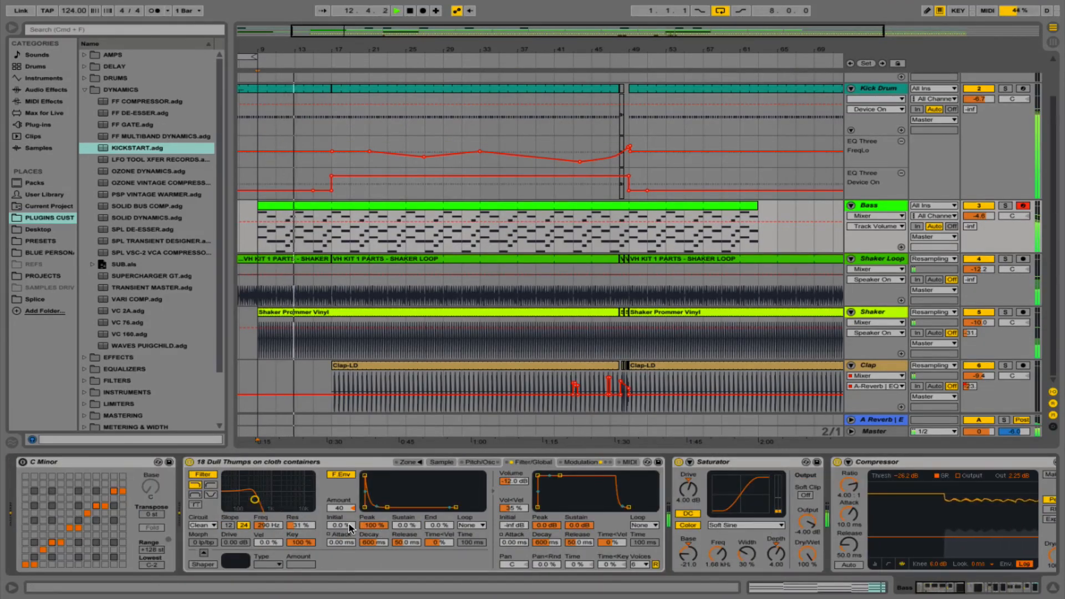
right_click(278, 528)
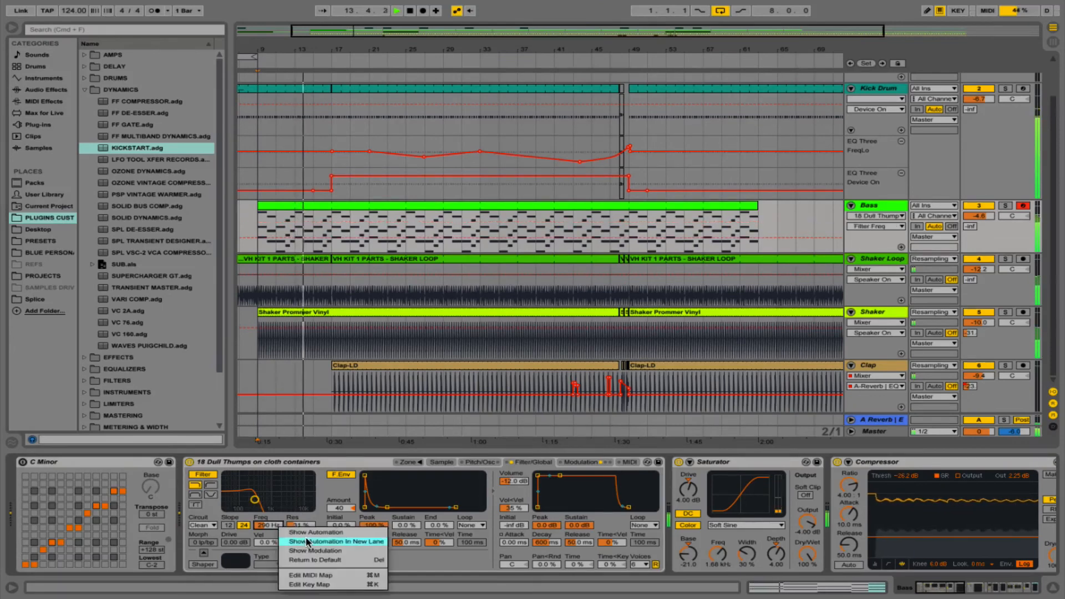
click(311, 541)
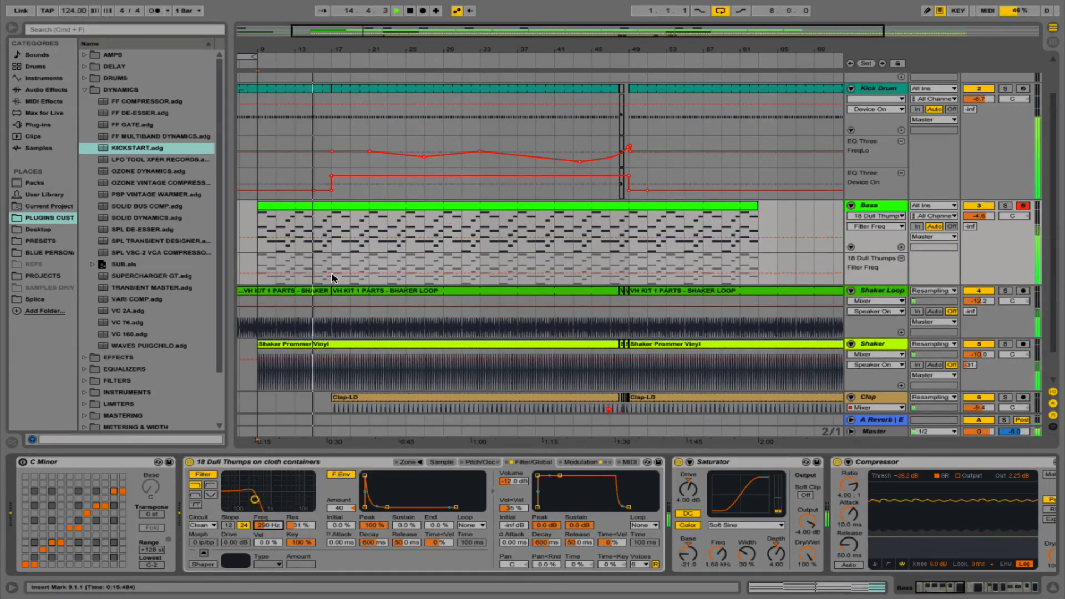
Automate the Bass Filter Freq as a gradual rise from bar 17 to bar 25.
drag(332, 278, 408, 272)
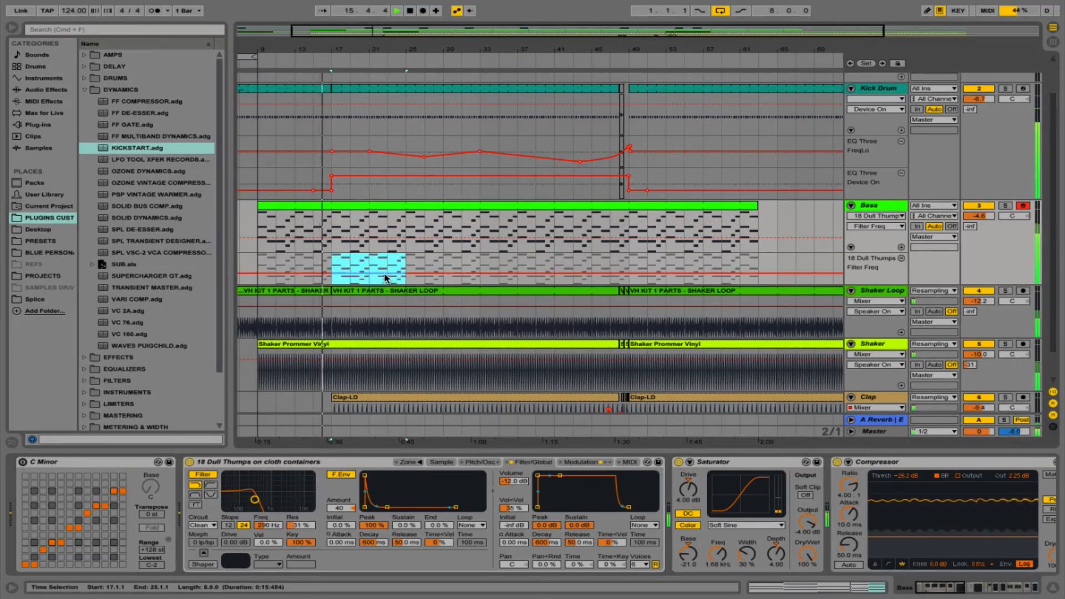
click(387, 273)
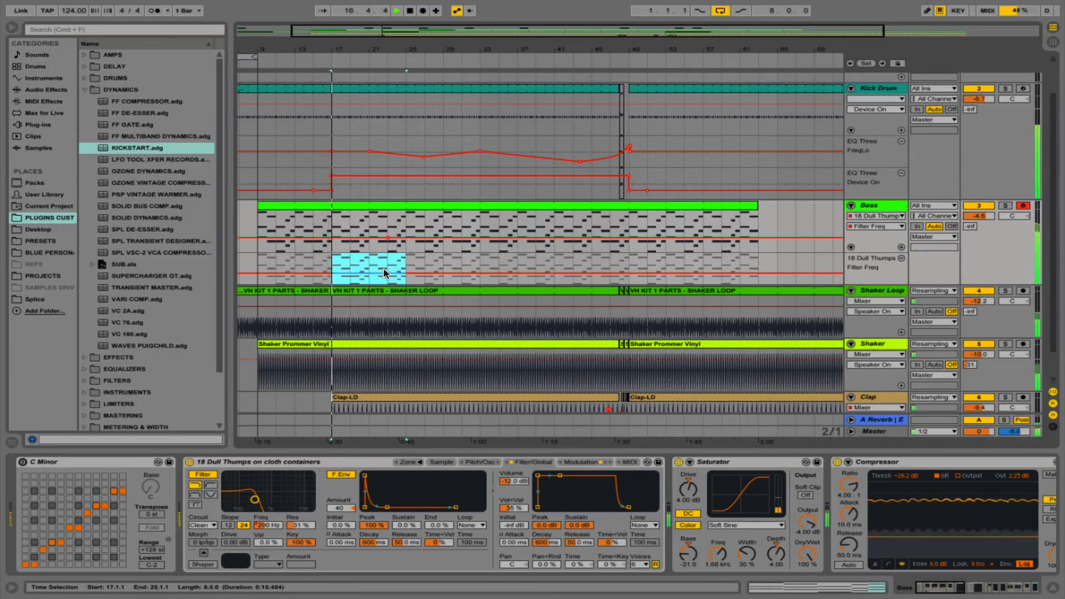
drag(383, 271, 384, 266)
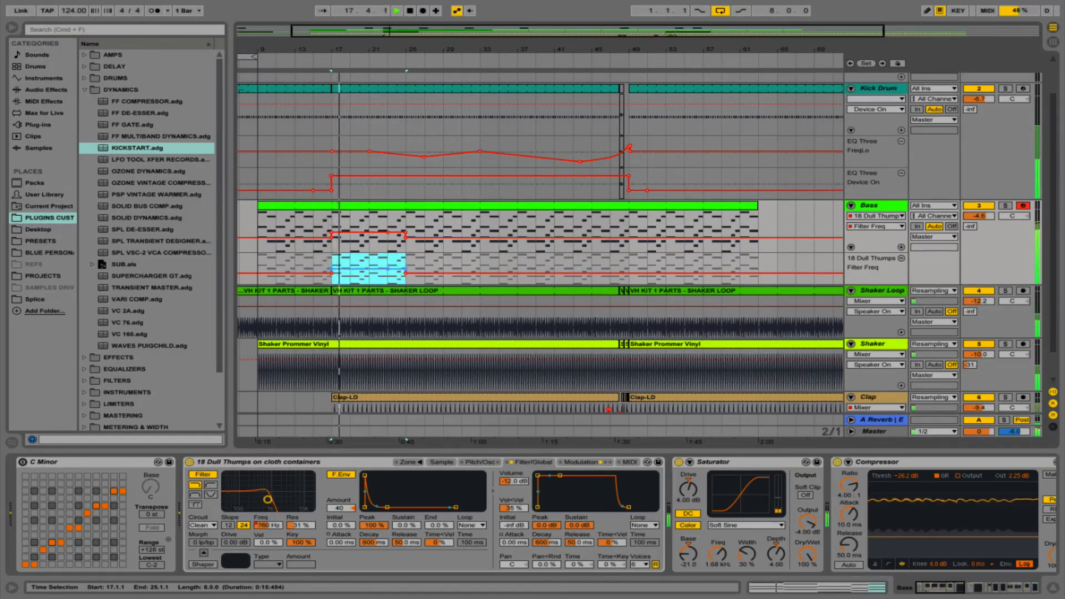
click(332, 268)
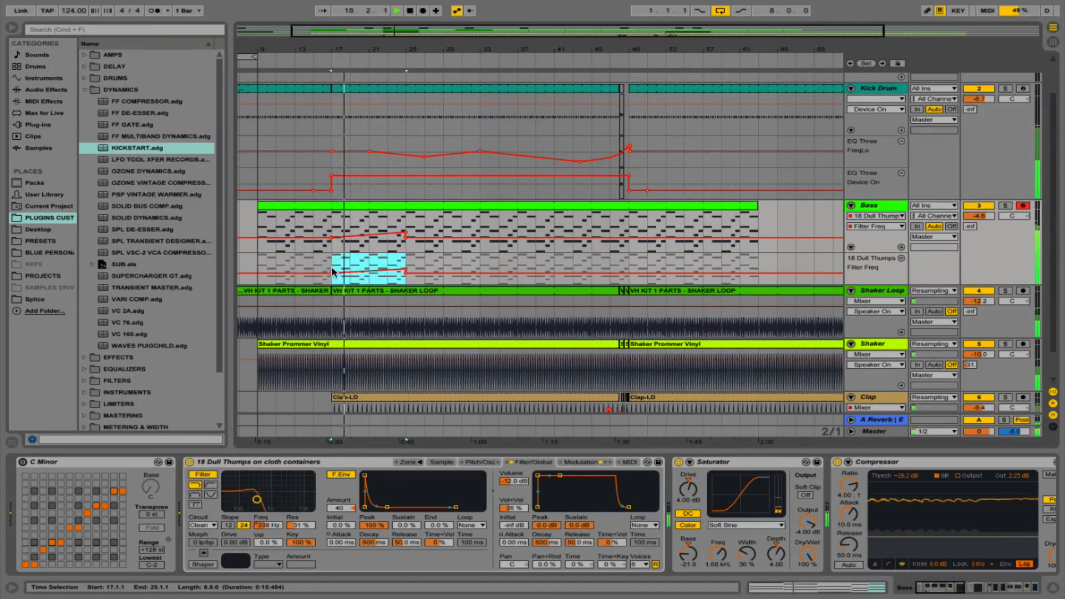
Extend the Filter Freq automation with a fall from bar 25 to bar 33 and a rise towards bar 41.
drag(477, 261, 505, 263)
click(405, 275)
click(480, 266)
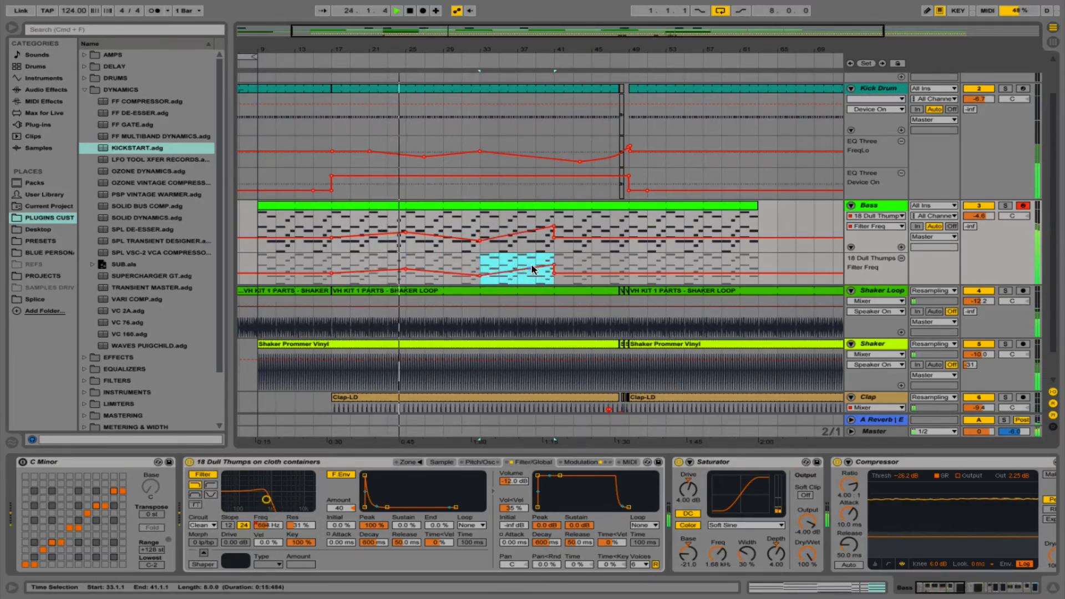
click(554, 265)
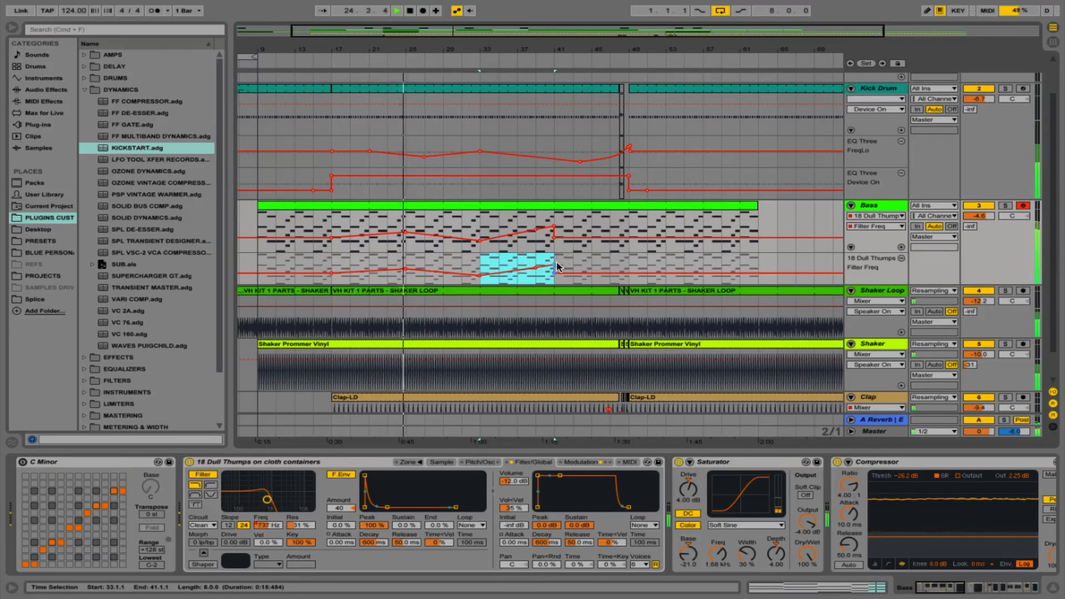
Add a steep curved Filter Freq rise from bar 41 to bar 49 and raise the peak just before bar 41.
click(626, 267)
drag(612, 266, 568, 271)
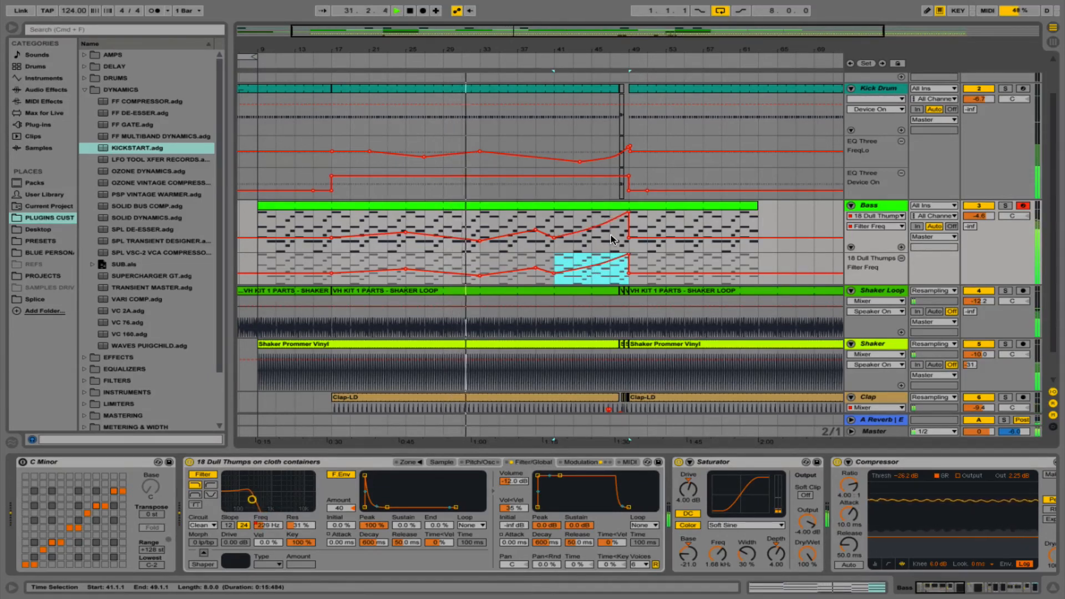
mouse_move(536, 269)
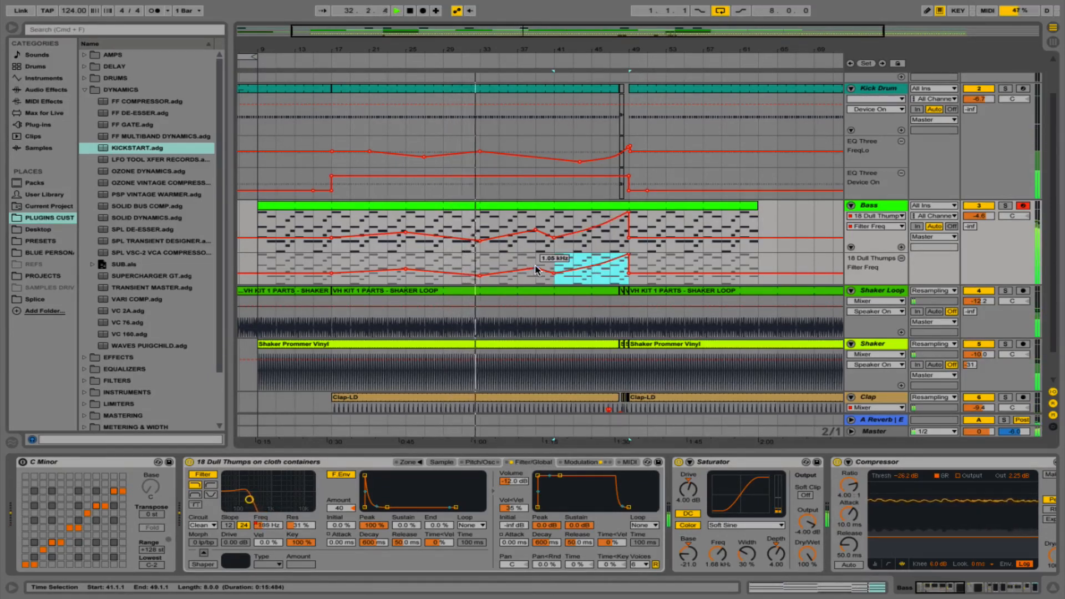
drag(536, 268, 536, 263)
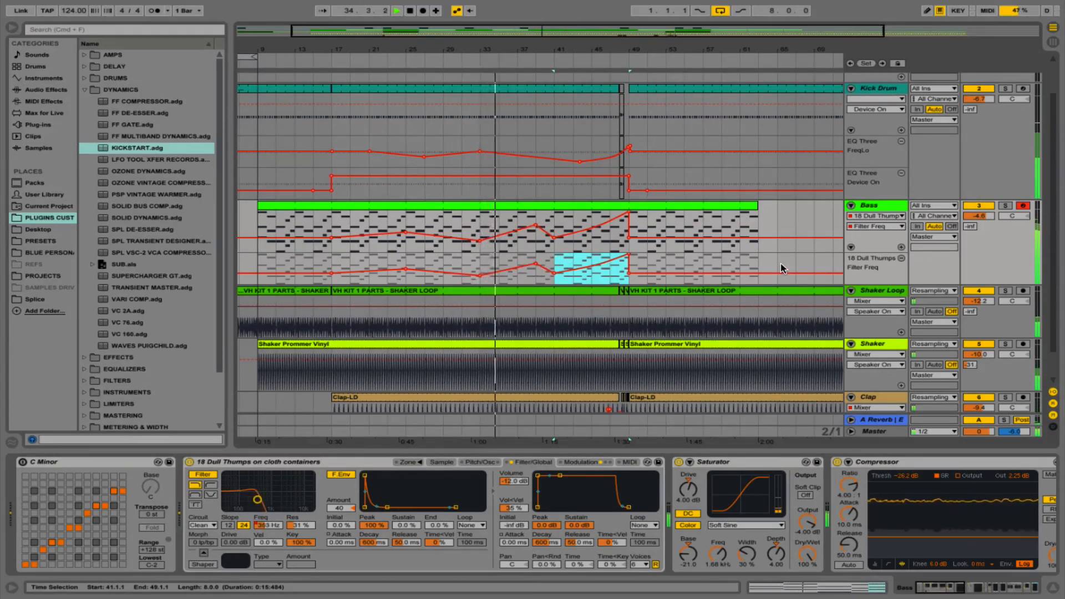
Automate a higher Bass send to A-Reverb between bars 33 and 49, then hide the browser.
scroll(781, 268, right, 1)
click(971, 227)
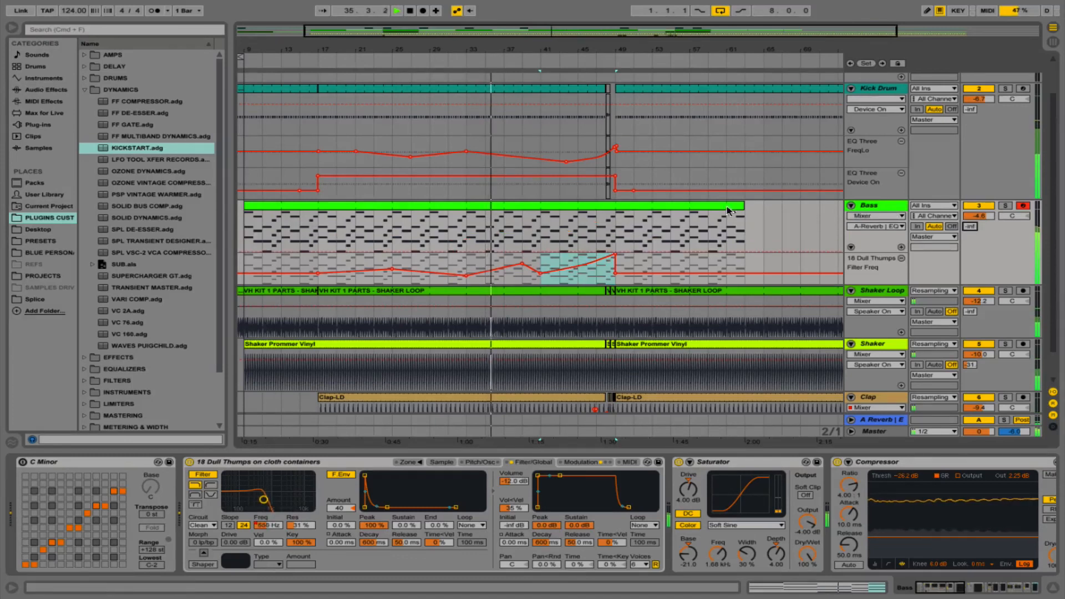
drag(466, 244, 584, 228)
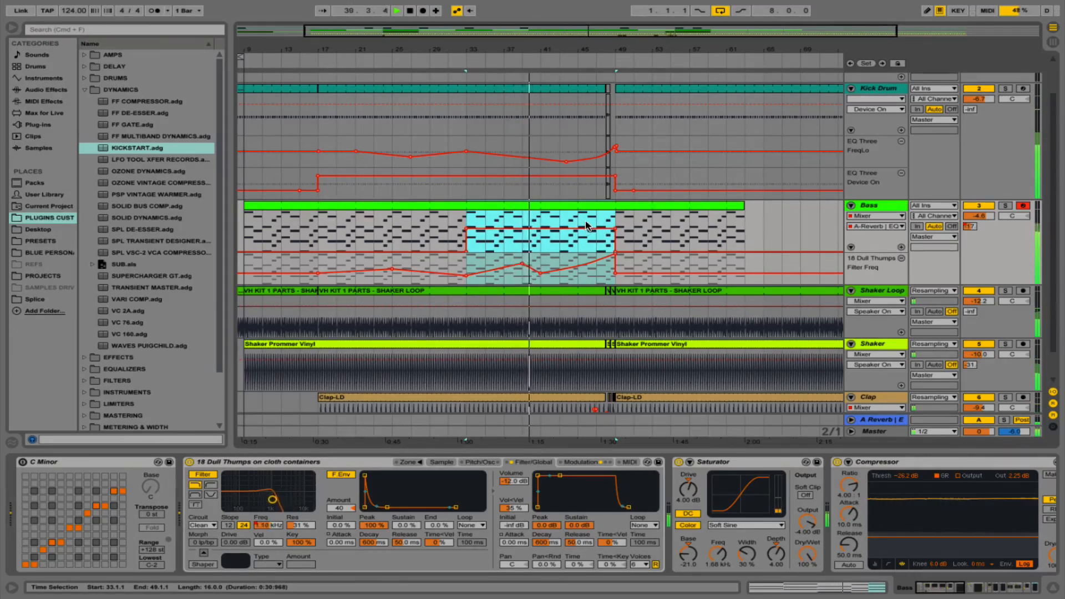
drag(582, 228, 582, 227)
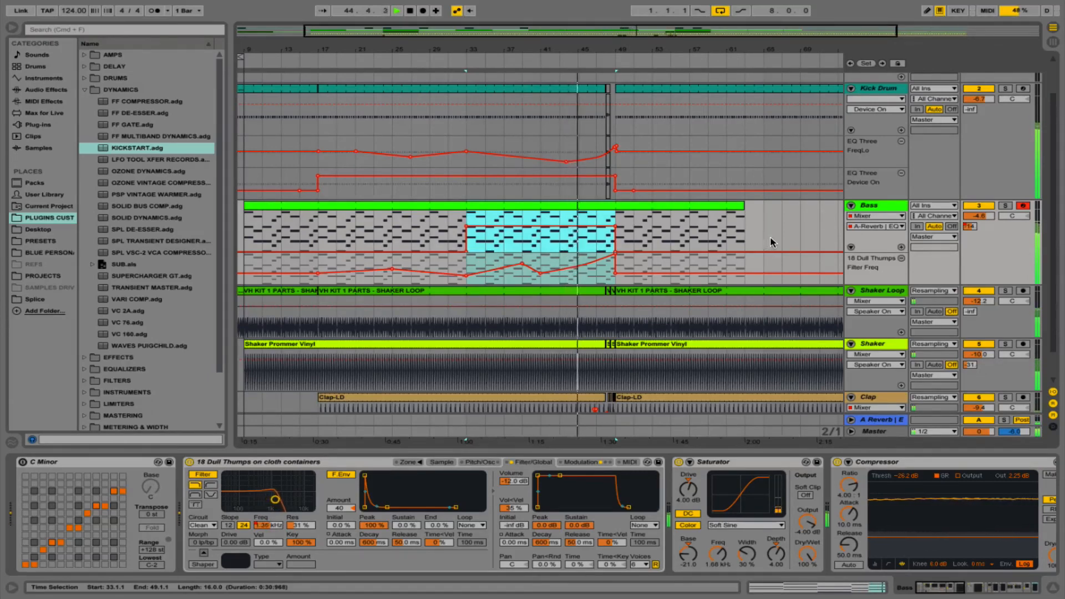
click(12, 27)
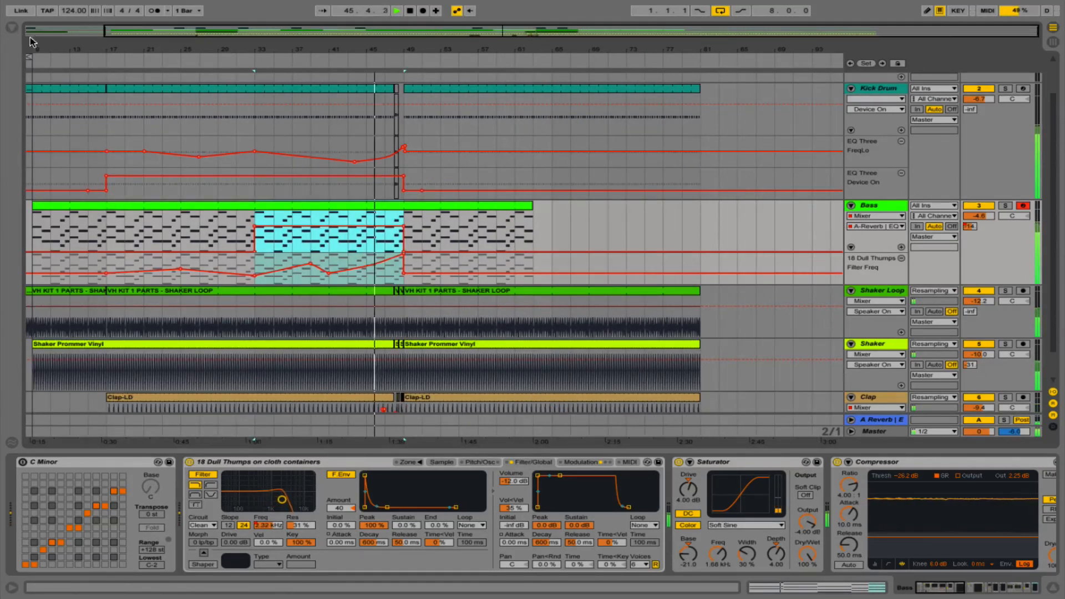